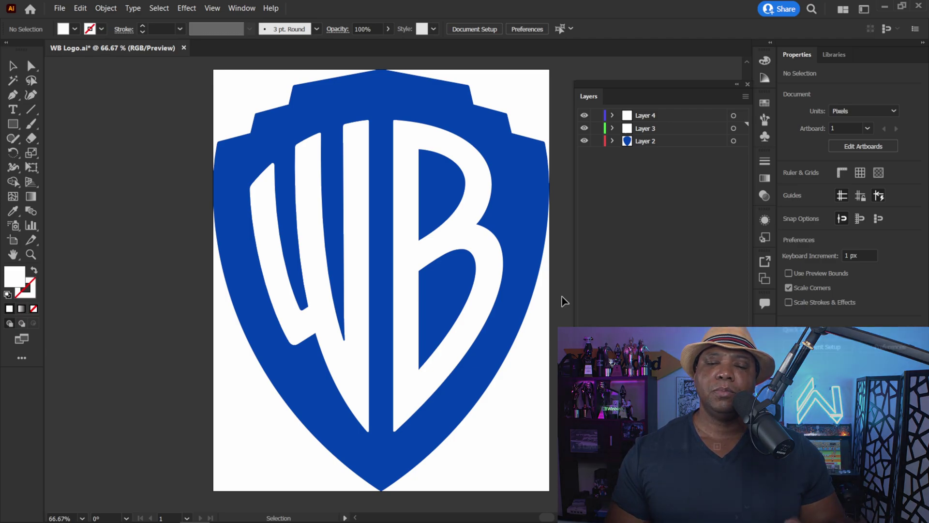
- Inspect the logo's Layers 2–4 and select the white W, white B and blue shield shapes
{"action": "left_click", "coordinate": [645, 141]}
{"action": "left_click", "coordinate": [654, 128]}
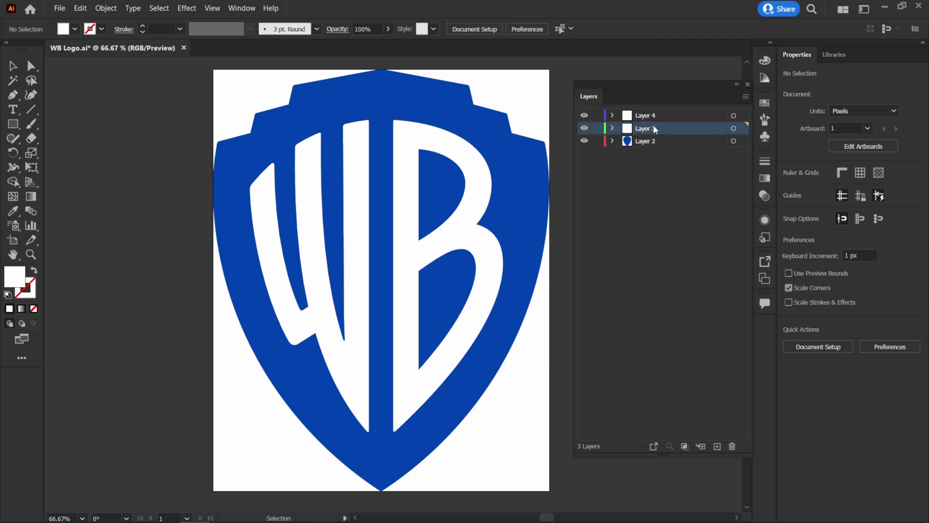
{"action": "left_click", "coordinate": [657, 116]}
{"action": "left_click", "coordinate": [656, 129]}
{"action": "left_click", "coordinate": [647, 141]}
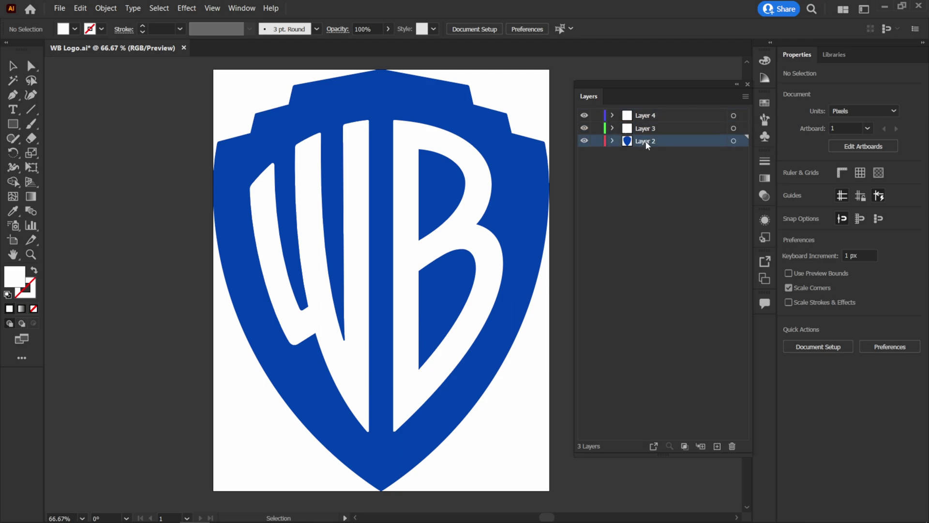
{"action": "left_click", "coordinate": [649, 119]}
{"action": "left_click", "coordinate": [359, 284]}
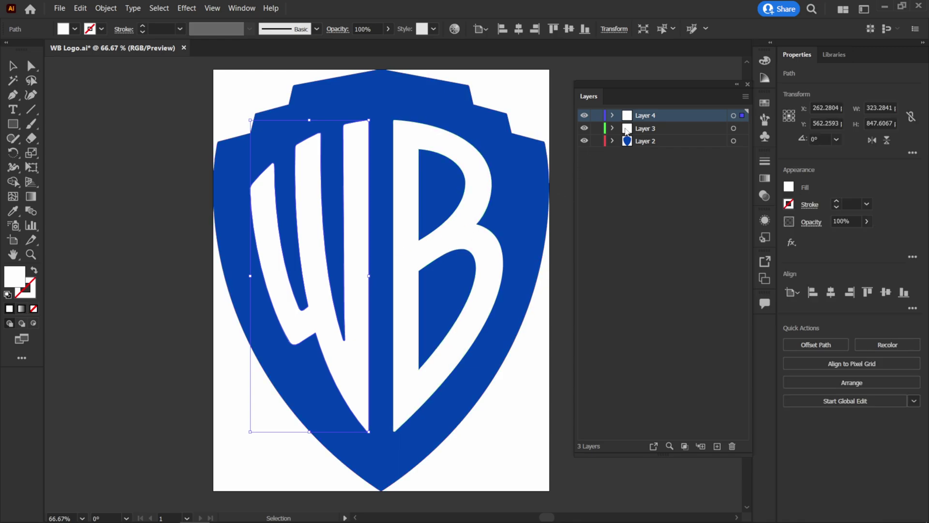
{"action": "left_click", "coordinate": [416, 263]}
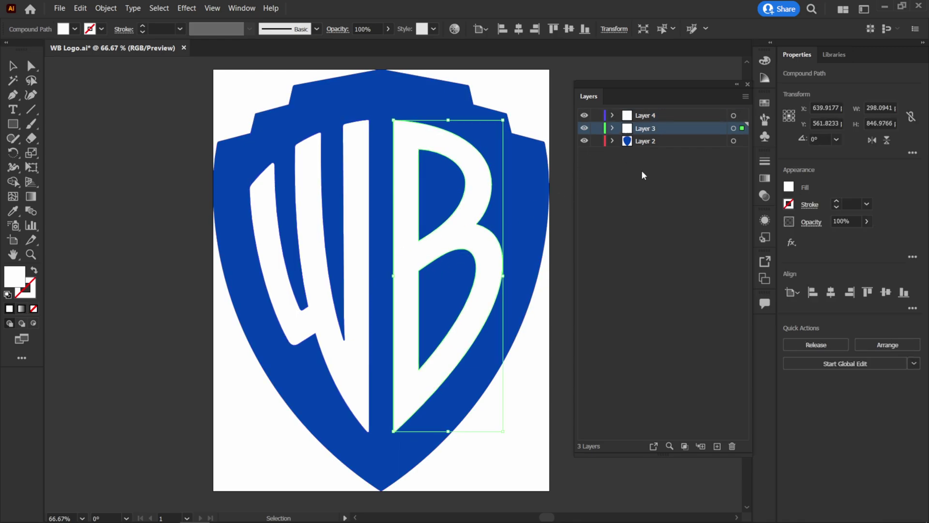
{"action": "left_click", "coordinate": [529, 221]}
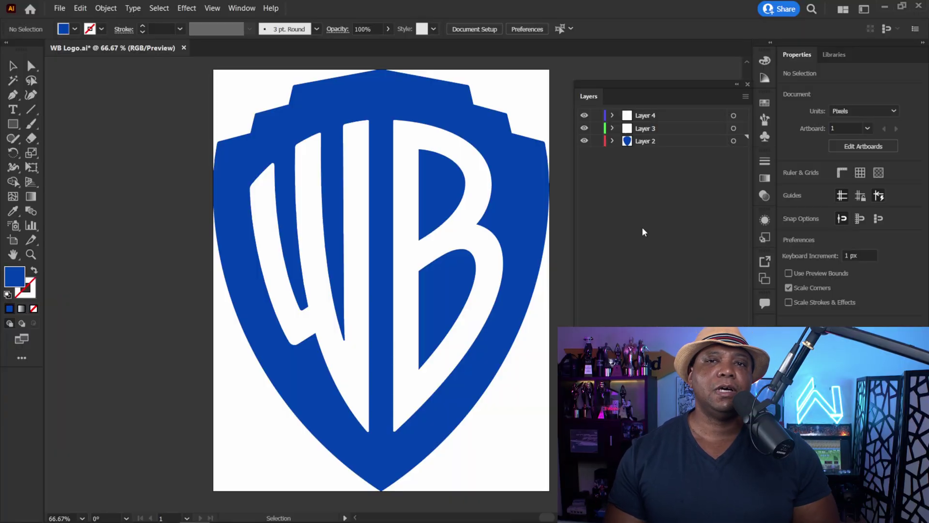
- Save the file as WB Logo on the Desktop in Adobe Illustrator format
{"action": "left_click", "coordinate": [62, 12]}
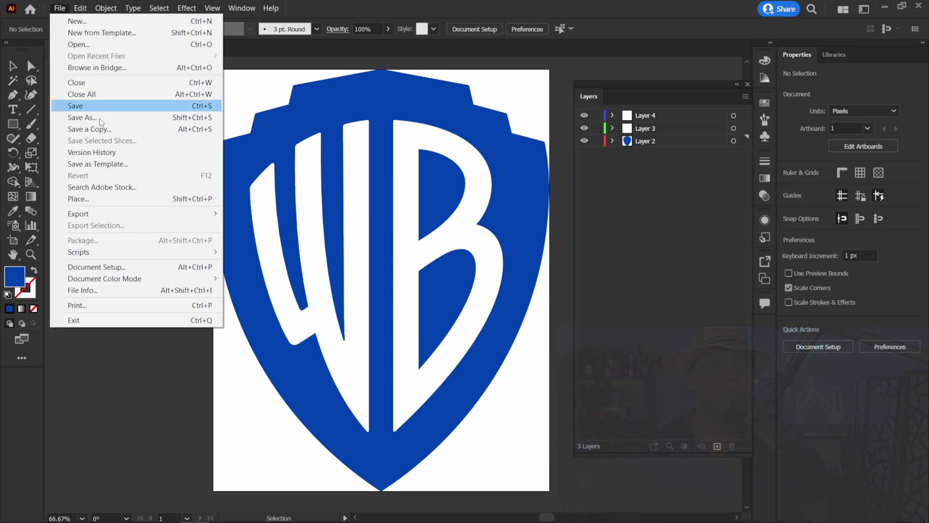
{"action": "left_click", "coordinate": [102, 121]}
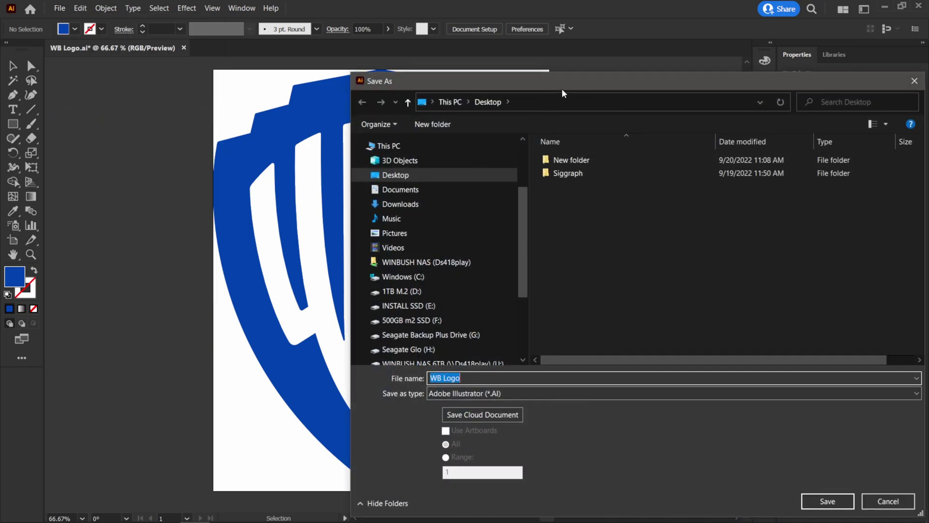
{"action": "left_click_drag", "start_coordinate": [564, 94], "coordinate": [494, 78]}
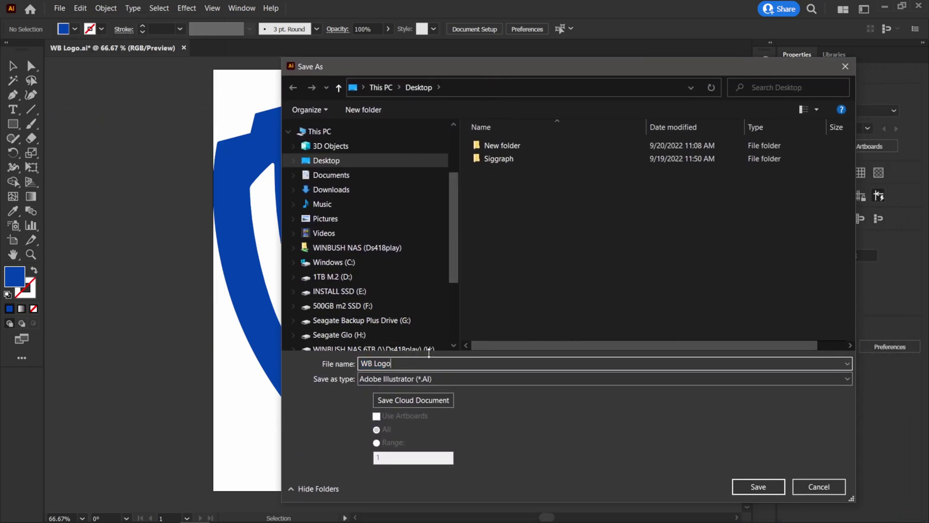
{"action": "left_click", "coordinate": [771, 491]}
- Keep Illustrator 2020 as the file version and confirm the Illustrator options
{"action": "left_click_drag", "start_coordinate": [469, 84], "coordinate": [430, 82]}
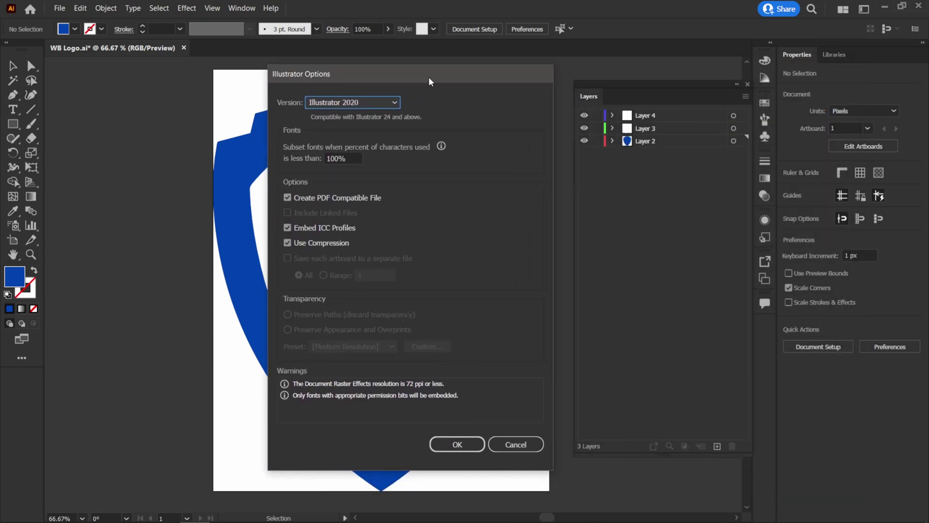
{"action": "left_click", "coordinate": [377, 107]}
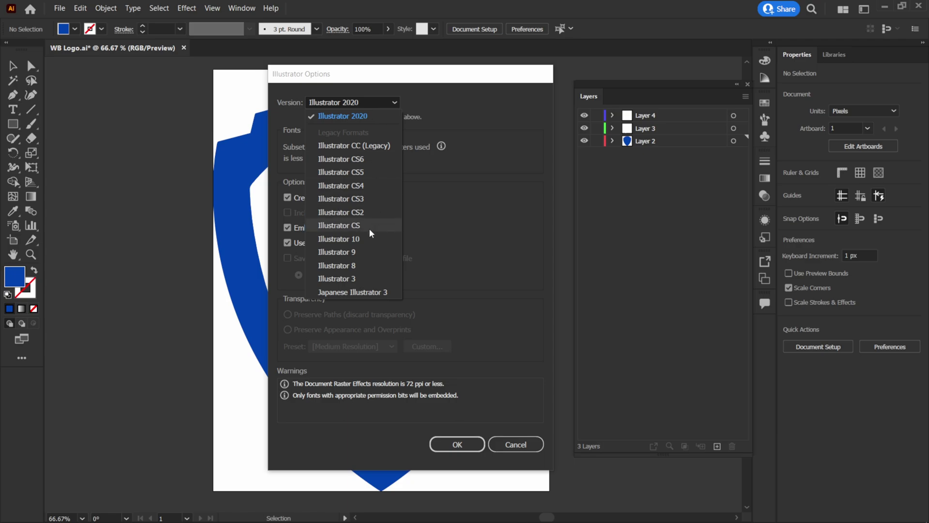
{"action": "left_click", "coordinate": [459, 97]}
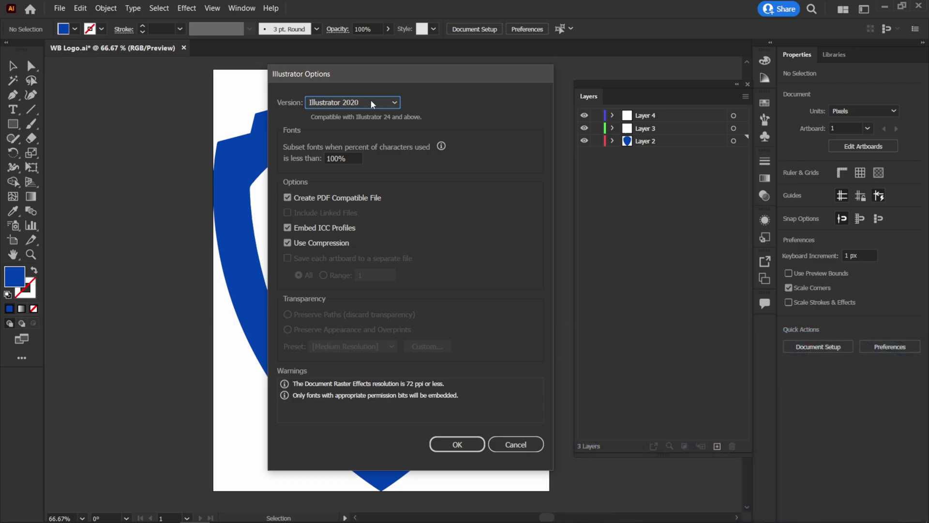
{"action": "left_click", "coordinate": [356, 107]}
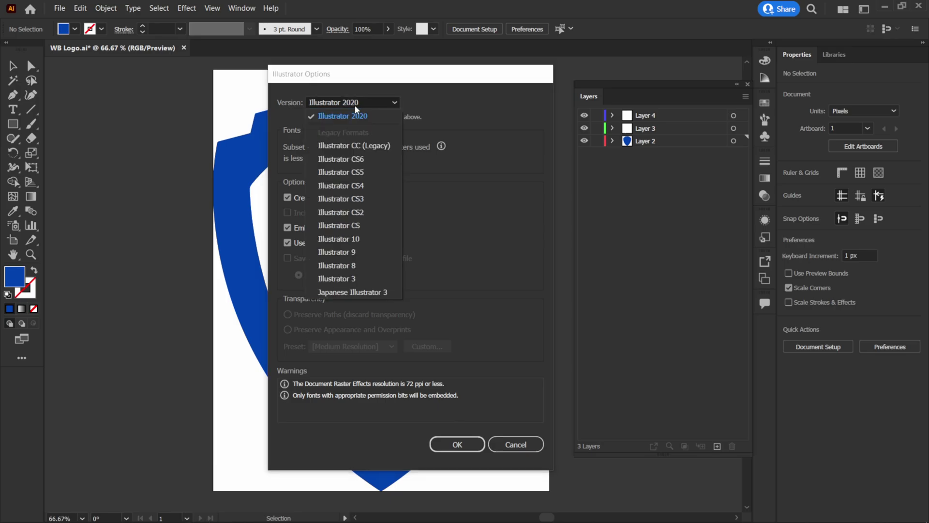
{"action": "left_click", "coordinate": [414, 110]}
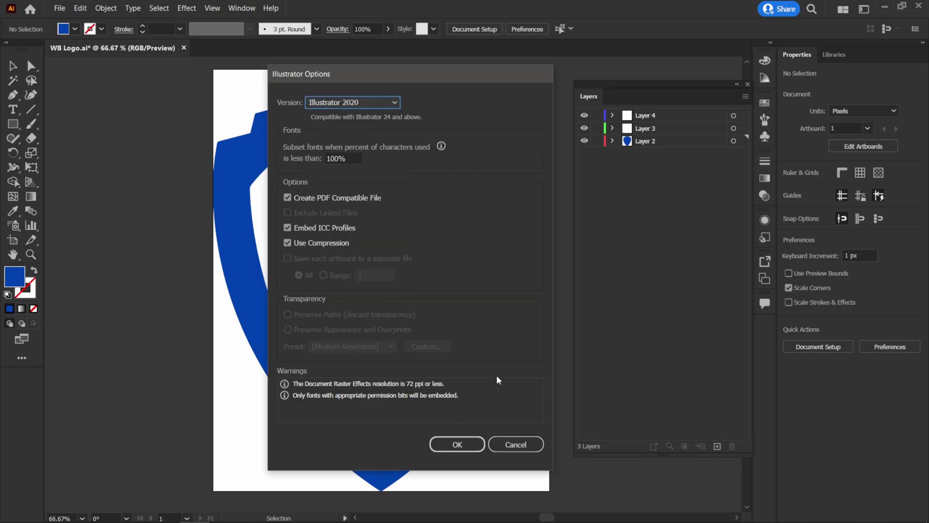
{"action": "left_click", "coordinate": [458, 444]}
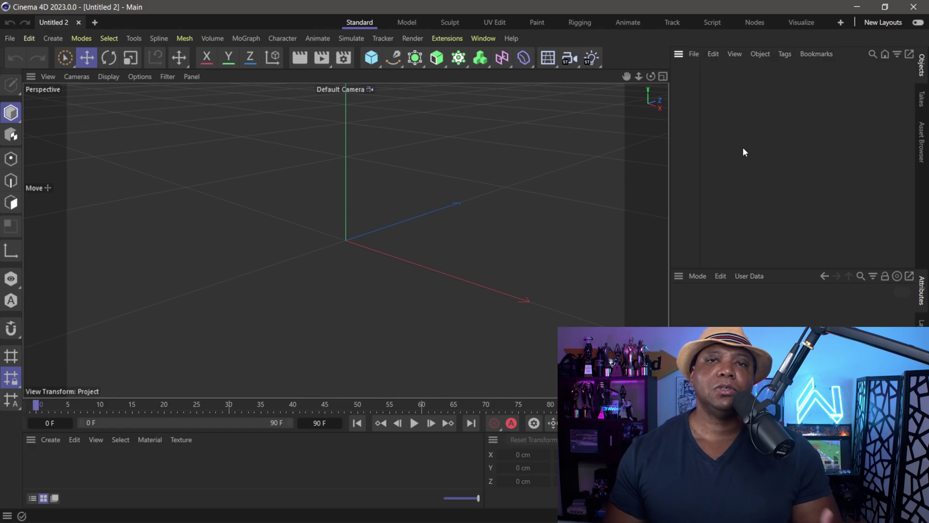
- Drag WB Logo.ai from the Desktop into the viewport and import it as a vector object
{"action": "left_click", "coordinate": [160, 509]}
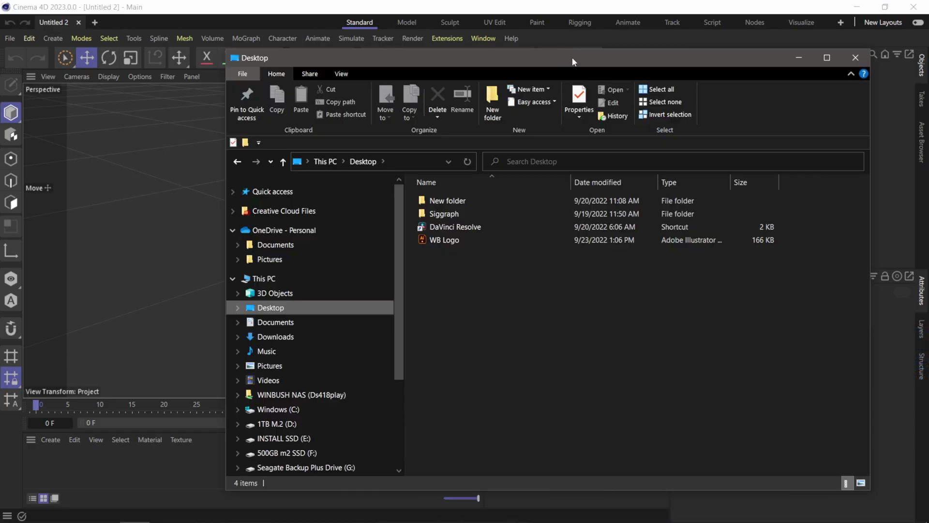
{"action": "left_click_drag", "start_coordinate": [572, 57], "coordinate": [344, 51]}
{"action": "left_click_drag", "start_coordinate": [235, 231], "coordinate": [822, 144]}
{"action": "left_click_drag", "start_coordinate": [836, 56], "coordinate": [512, 86]}
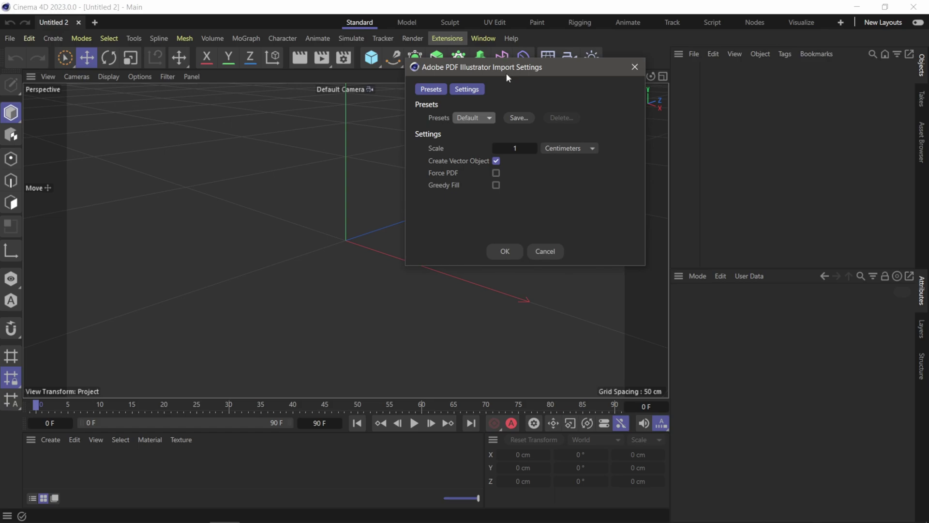
{"action": "left_click", "coordinate": [511, 249]}
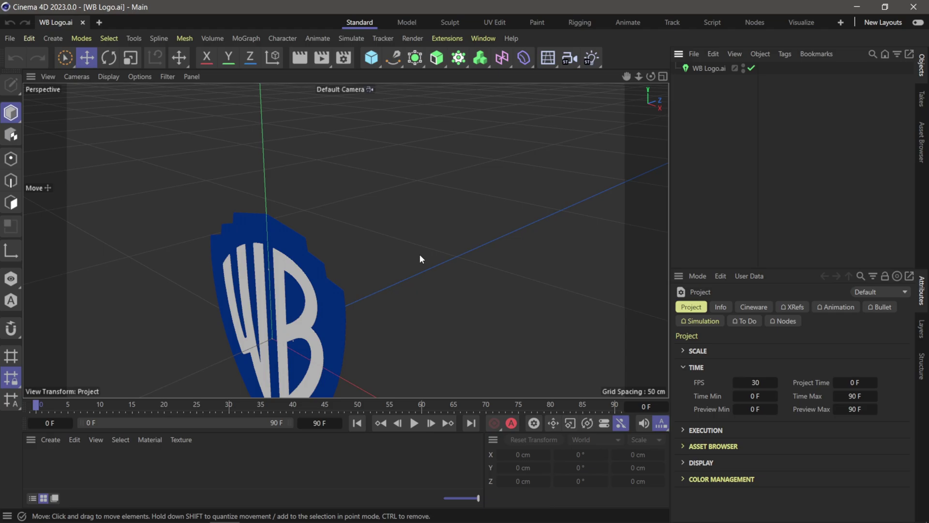
- Frame, orbit and zoom the view so the blue WB shield faces the camera up close
{"action": "key", "text": "h"}
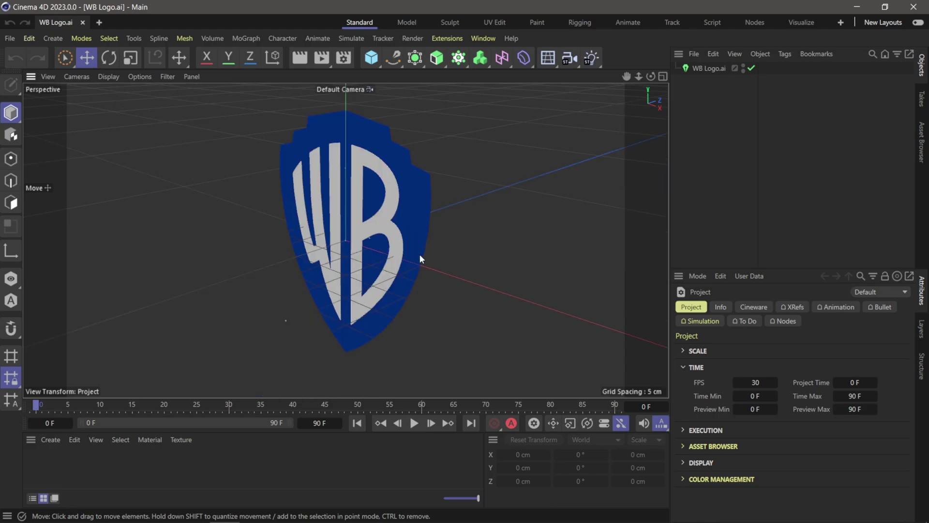
{"action": "left_click_drag", "start_coordinate": [428, 226], "coordinate": [363, 270], "text": "alt"}
{"action": "scroll", "coordinate": [335, 277], "scroll_direction": "down", "scroll_amount": 3}
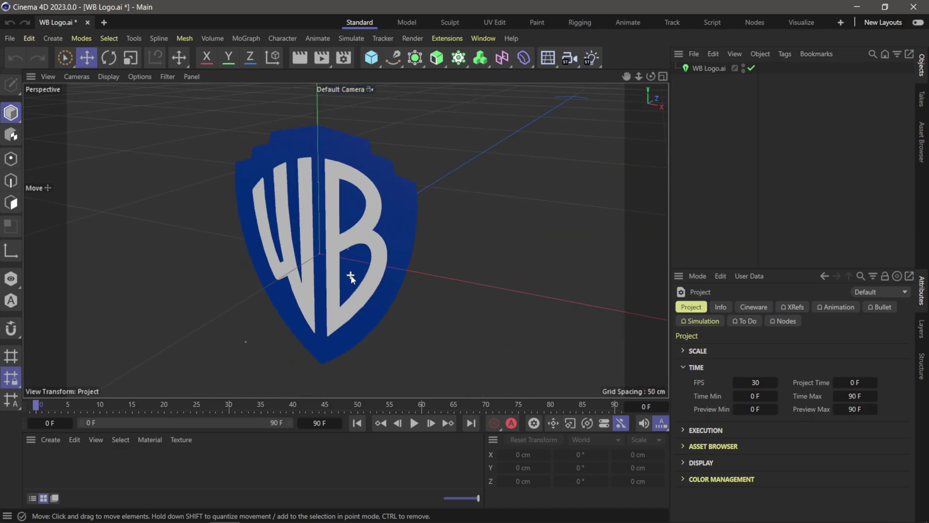
{"action": "scroll", "coordinate": [351, 277], "scroll_direction": "up", "scroll_amount": 3}
{"action": "scroll", "coordinate": [351, 276], "scroll_direction": "down", "scroll_amount": 4}
{"action": "scroll", "coordinate": [473, 265], "scroll_direction": "up", "scroll_amount": 2}
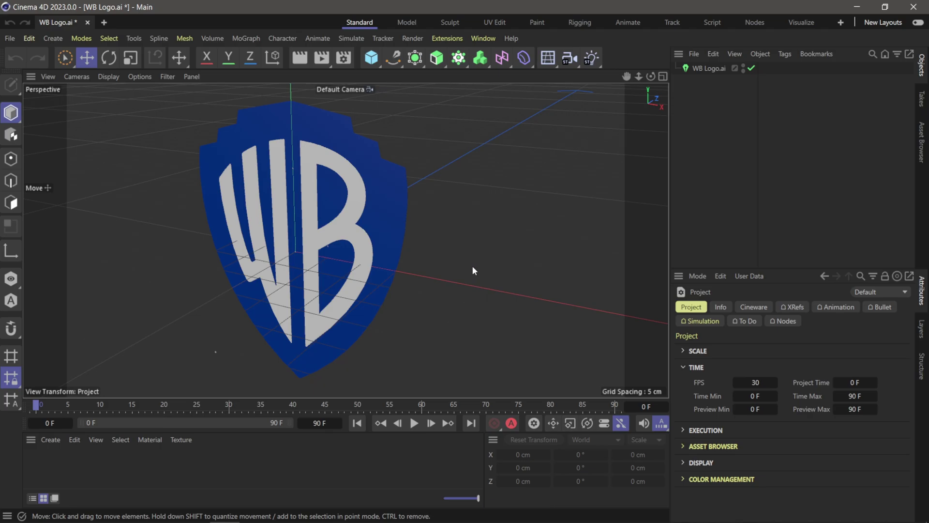
{"action": "scroll", "coordinate": [473, 266], "scroll_direction": "down", "scroll_amount": 2}
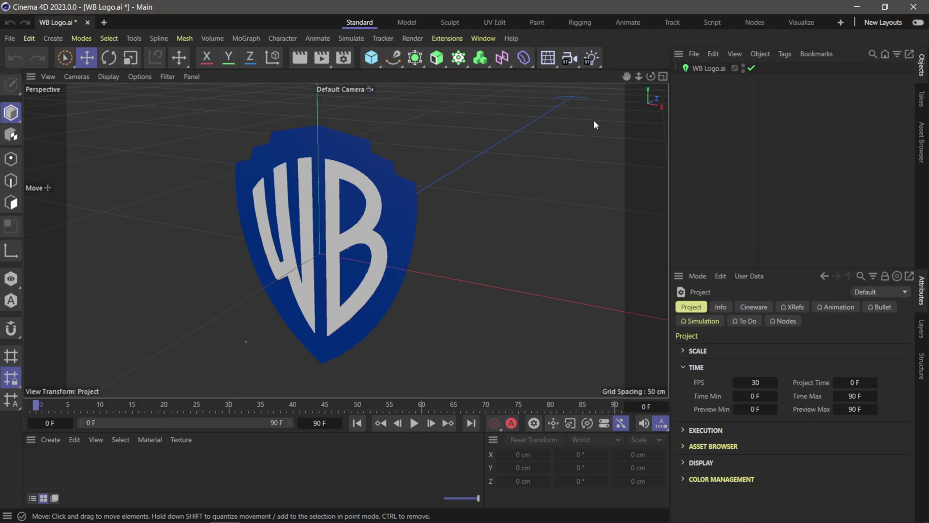
- Set the WB Logo.ai vector import's Height to 100 cm and open the primitives palette
{"action": "left_click", "coordinate": [707, 69]}
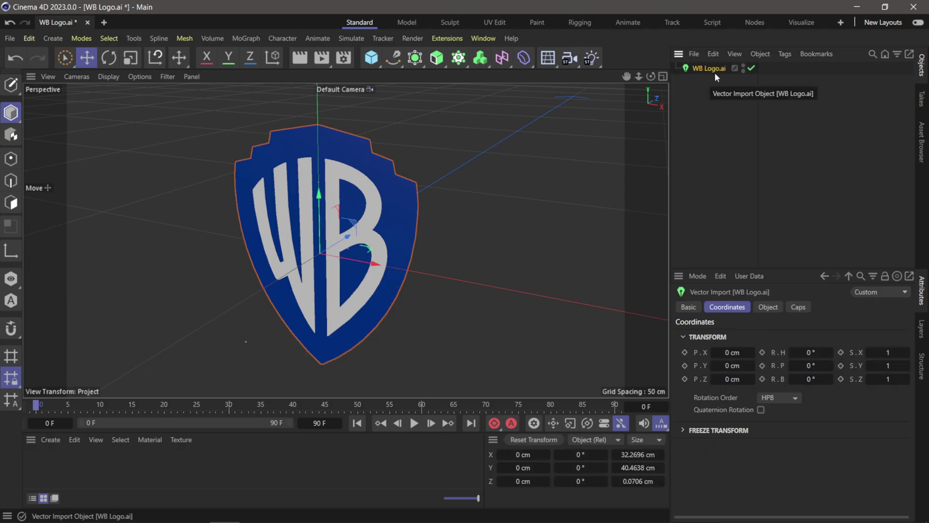
{"action": "left_click_drag", "start_coordinate": [793, 268], "coordinate": [777, 170]}
{"action": "left_click", "coordinate": [776, 206]}
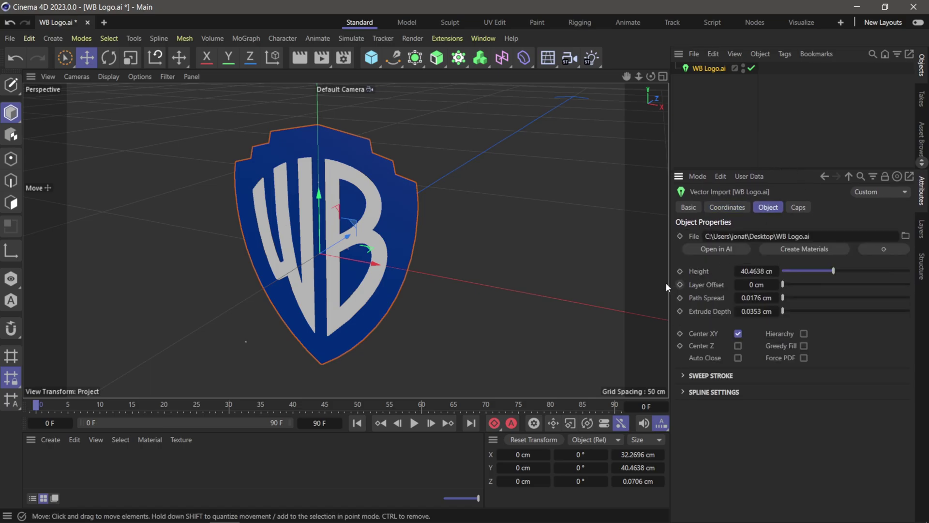
{"action": "left_click_drag", "start_coordinate": [670, 281], "coordinate": [611, 281]}
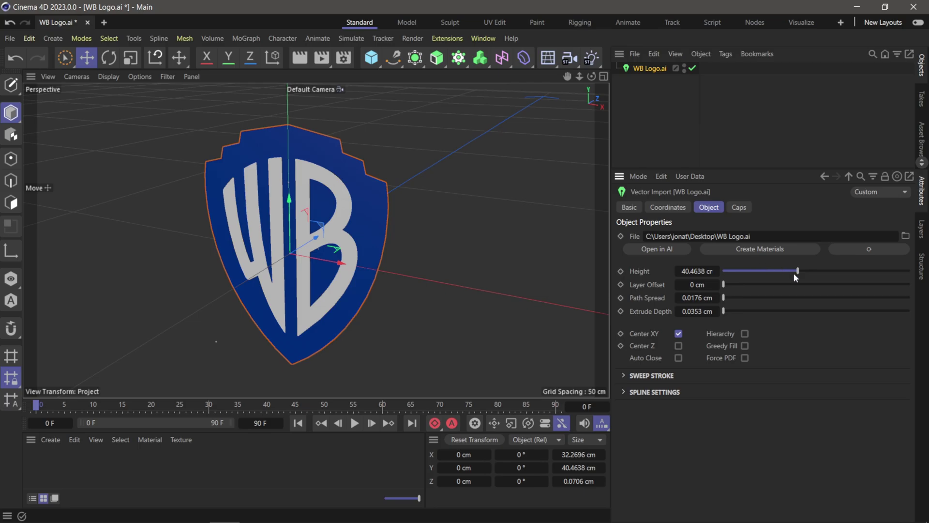
{"action": "left_click_drag", "start_coordinate": [793, 273], "coordinate": [908, 272]}
{"action": "left_click_drag", "start_coordinate": [443, 240], "coordinate": [446, 179], "text": "alt"}
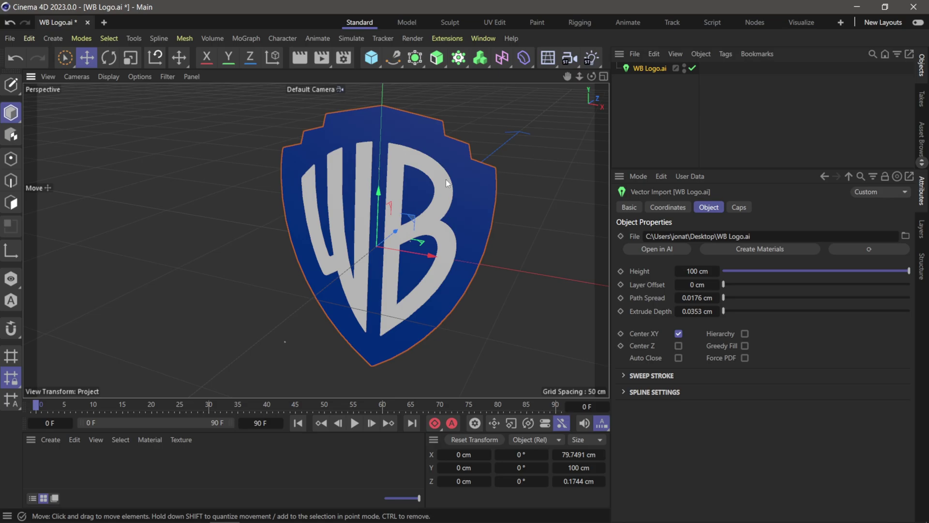
{"action": "left_click", "coordinate": [372, 59]}
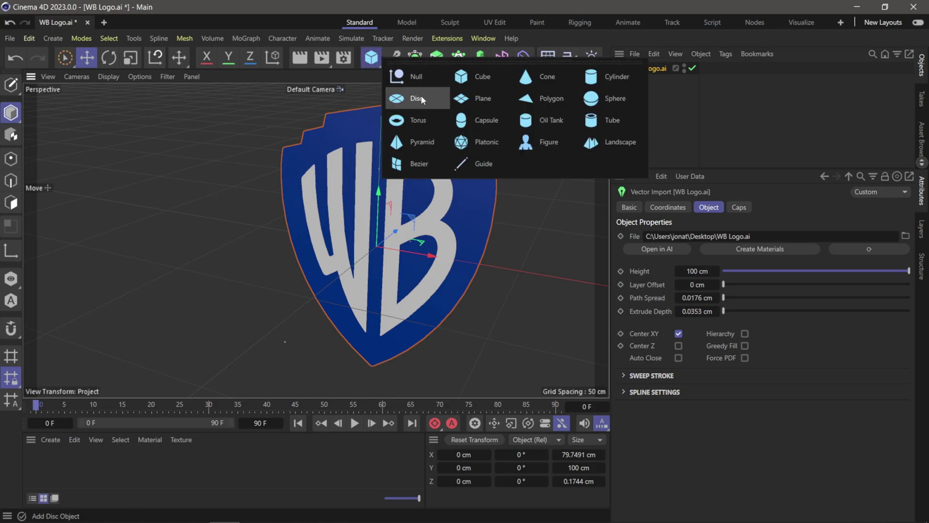
- Add a Sphere primitive as a size reference next to the logo
{"action": "left_click", "coordinate": [603, 99]}
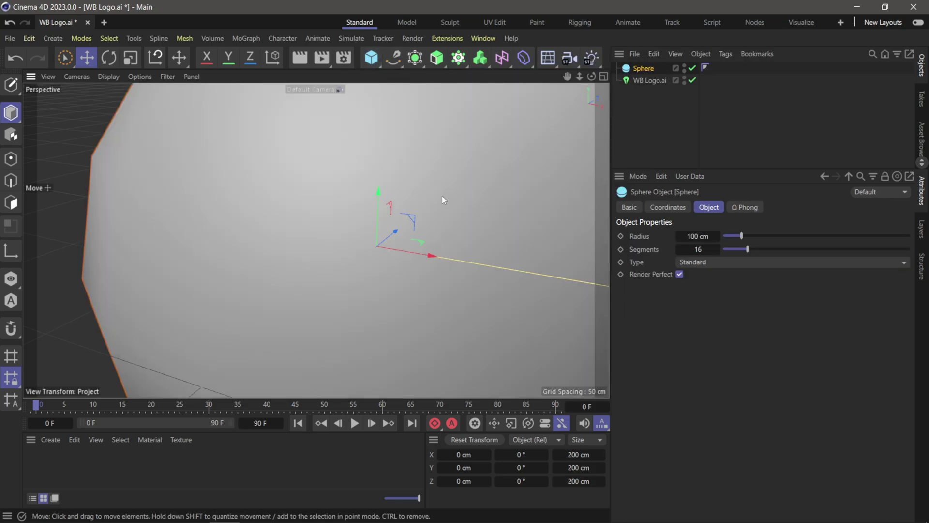
{"action": "scroll", "coordinate": [443, 195], "scroll_direction": "down", "scroll_amount": 4}
{"action": "scroll", "coordinate": [442, 193], "scroll_direction": "down", "scroll_amount": 3}
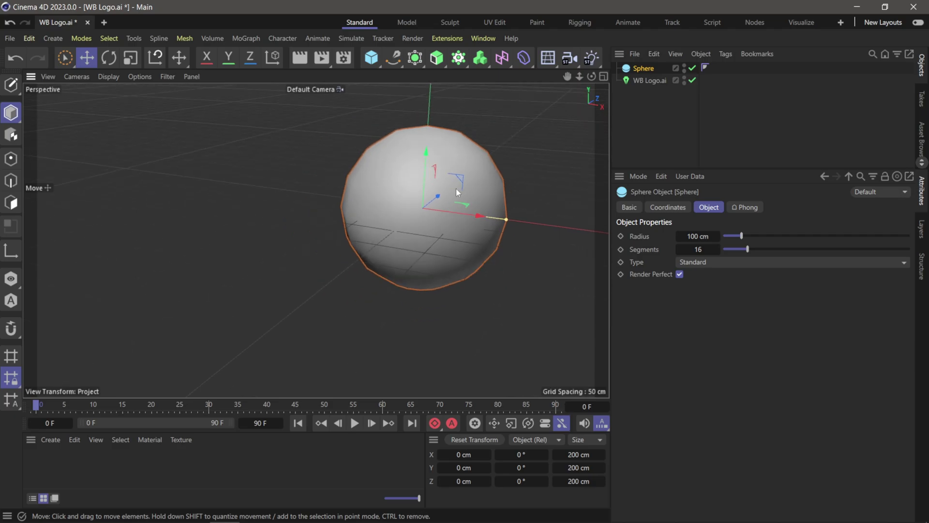
{"action": "middle_click_drag", "start_coordinate": [442, 192], "coordinate": [390, 210], "text": "alt"}
{"action": "scroll", "coordinate": [390, 210], "scroll_direction": "up", "scroll_amount": 2}
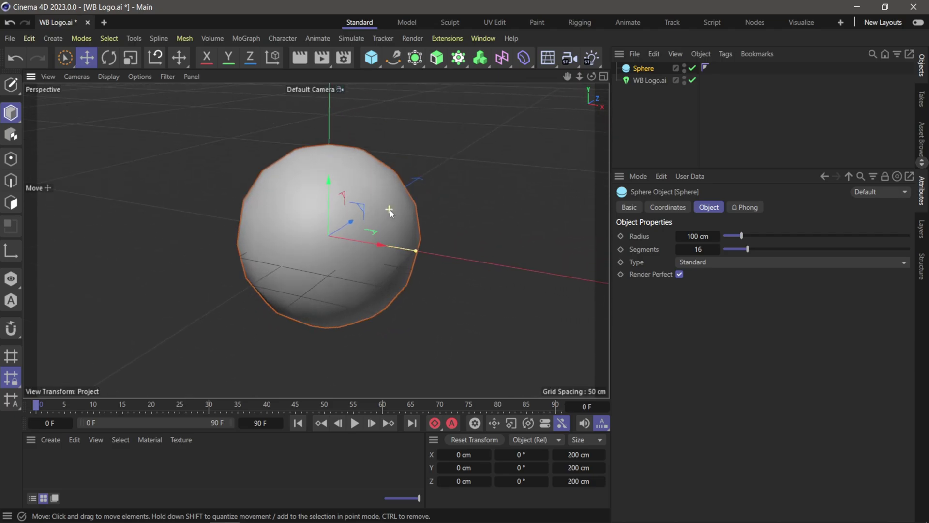
- Set the WB Logo.ai Height to 400 cm, then delete the reference sphere
{"action": "left_click", "coordinate": [641, 80]}
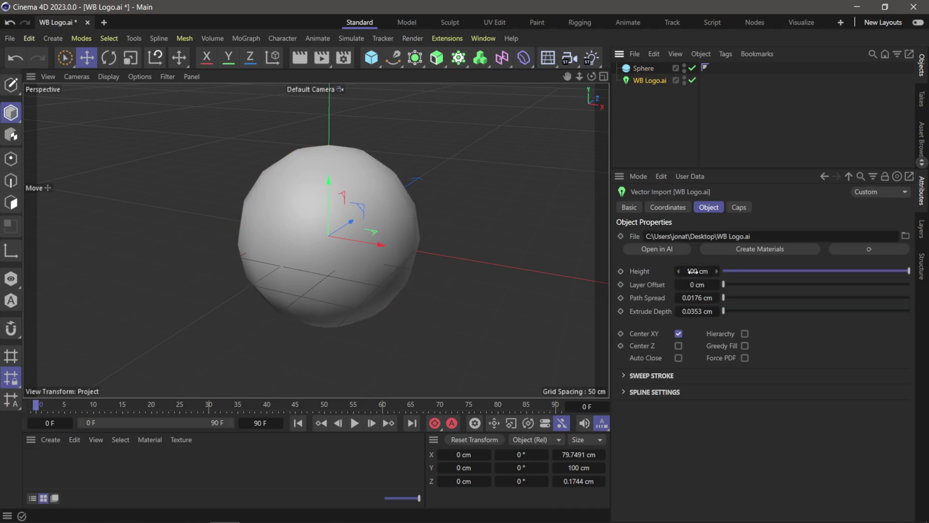
{"action": "type", "text": "400"}
{"action": "key", "text": "Return"}
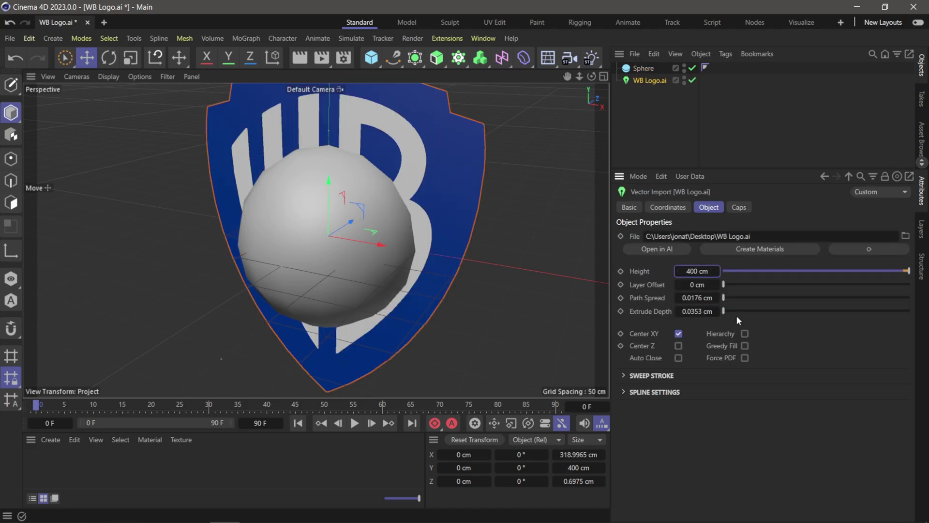
{"action": "scroll", "coordinate": [374, 276], "scroll_direction": "down", "scroll_amount": 2}
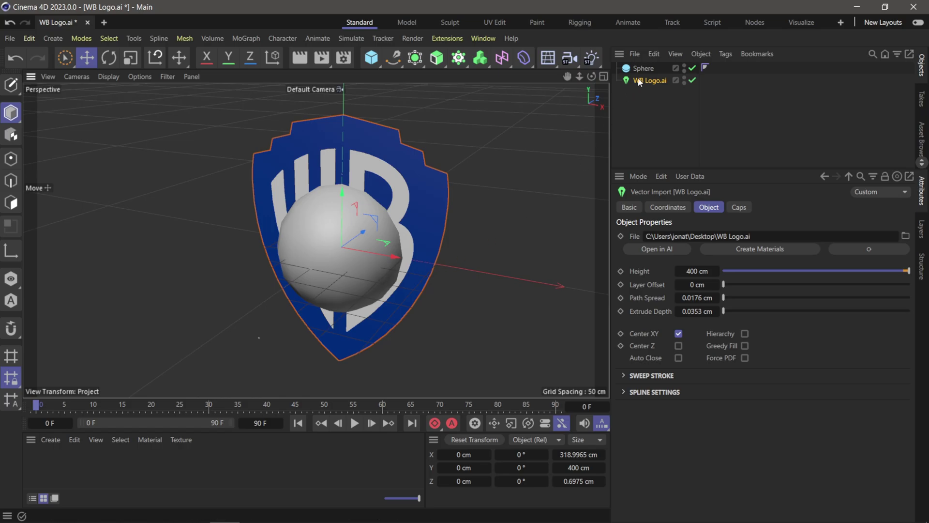
{"action": "left_click", "coordinate": [649, 69]}
{"action": "key", "text": "Delete"}
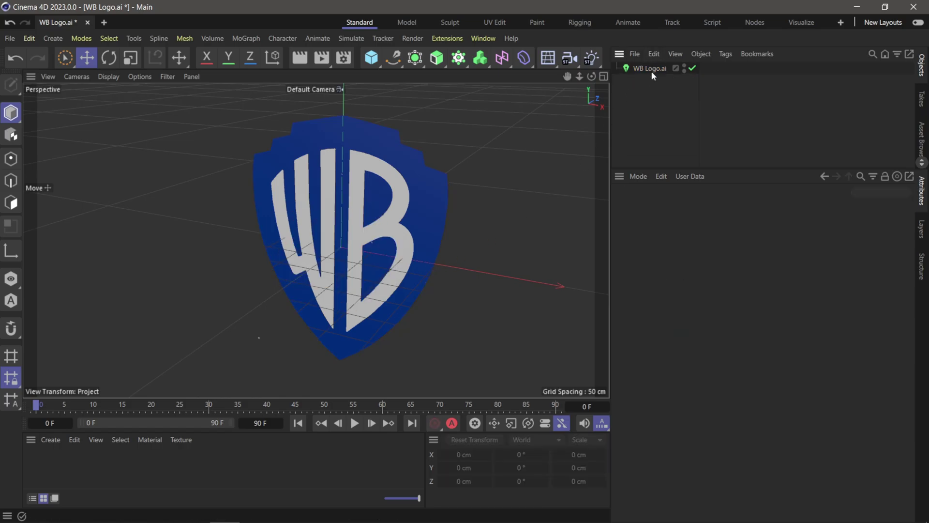
- Try spreading the logo layers about 6 cm apart, then set Layer Offset and Path Spread to 0 cm
{"action": "left_click", "coordinate": [645, 71]}
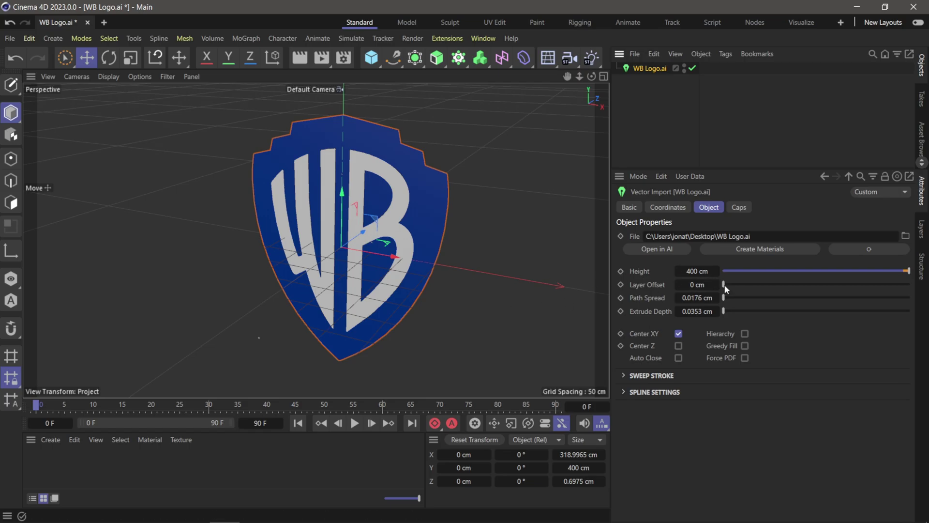
{"action": "left_click_drag", "start_coordinate": [725, 284], "coordinate": [734, 284]}
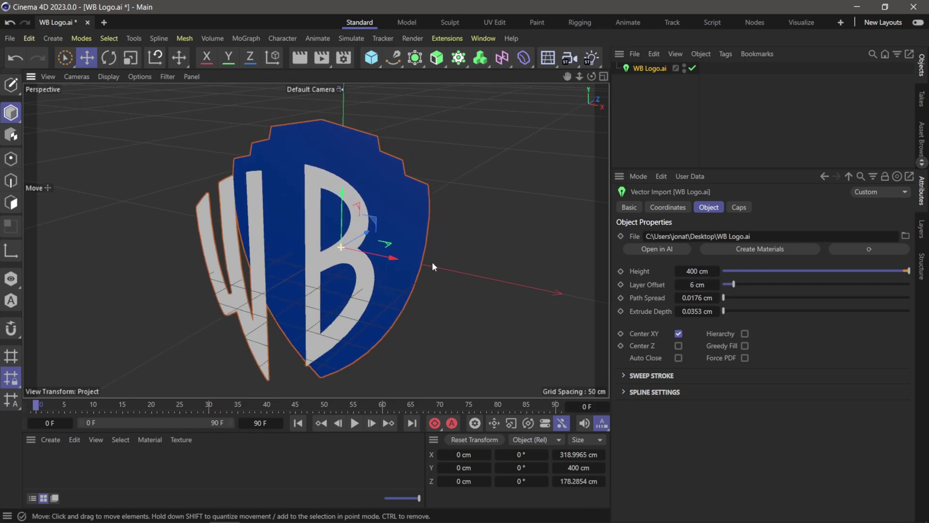
{"action": "left_click_drag", "start_coordinate": [432, 262], "coordinate": [457, 262], "text": "alt"}
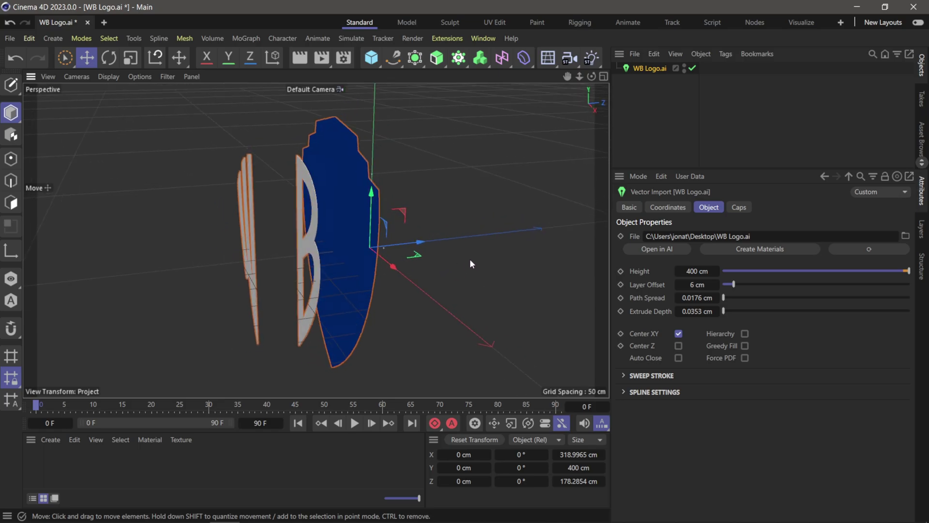
{"action": "left_click_drag", "start_coordinate": [735, 285], "coordinate": [734, 286]}
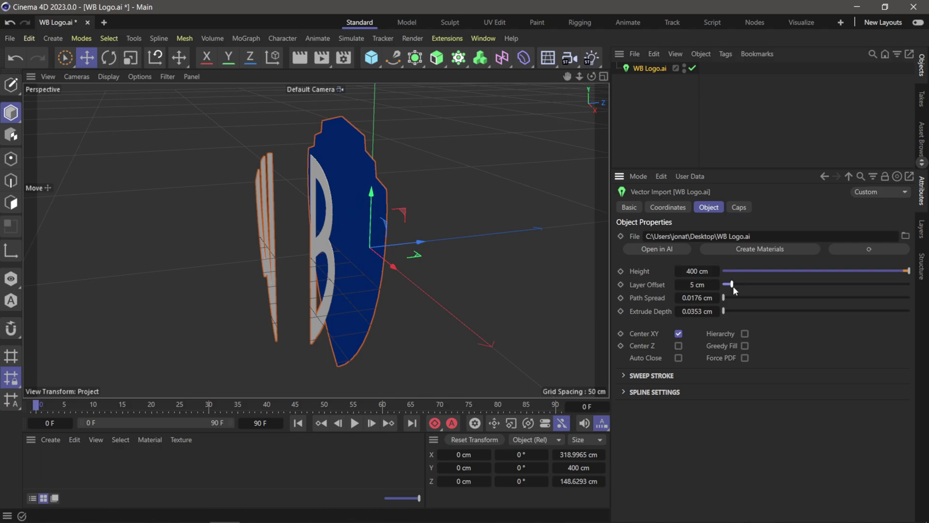
{"action": "mouse_move", "coordinate": [730, 285]}
{"action": "left_mouse_down"}
{"action": "mouse_move", "coordinate": [710, 286]}
{"action": "mouse_move", "coordinate": [737, 298]}
{"action": "mouse_move", "coordinate": [730, 283]}
{"action": "mouse_move", "coordinate": [753, 284]}
{"action": "mouse_move", "coordinate": [720, 285]}
{"action": "mouse_move", "coordinate": [723, 298]}
{"action": "left_mouse_up"}
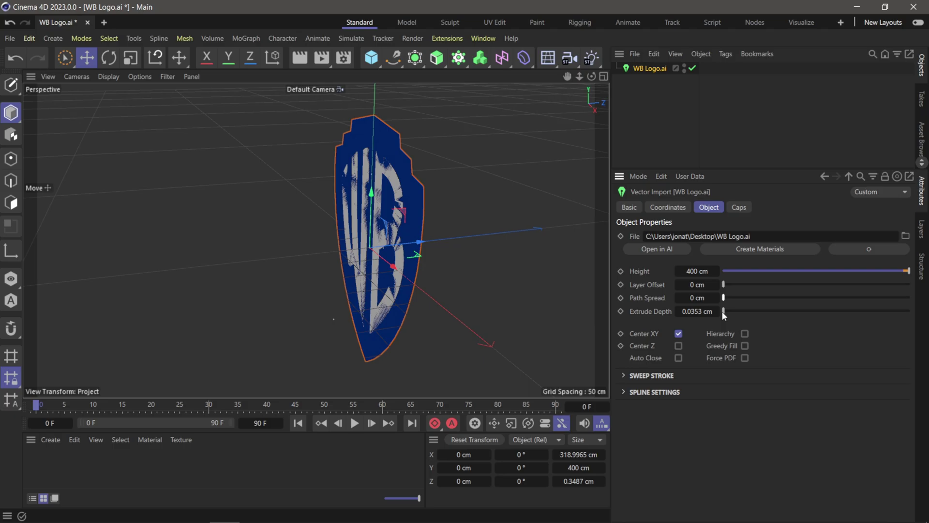
- Set the WB Logo.ai Extrude Depth to 8 cm
{"action": "left_click_drag", "start_coordinate": [728, 312], "coordinate": [725, 292]}
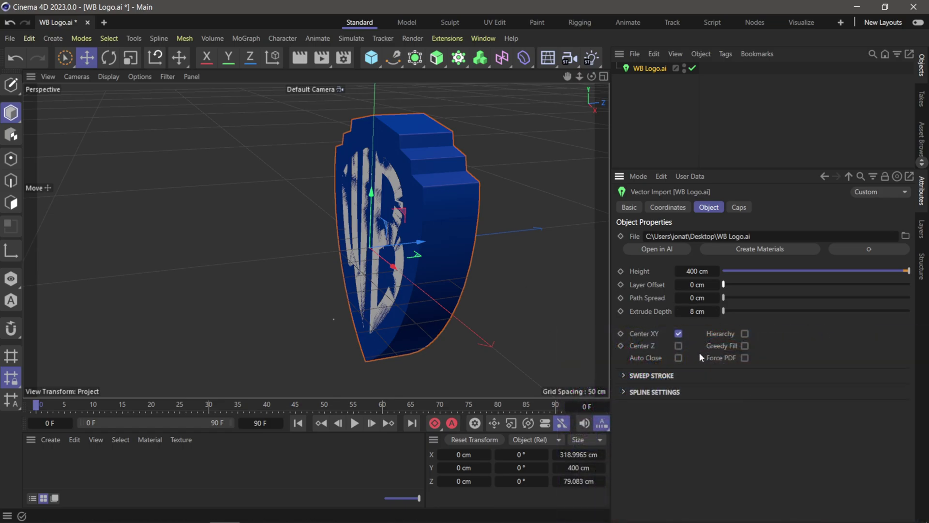
- Enable Hierarchy, then expand WB Logo.ai and its Null to show Layers 4, 3 and 2
{"action": "left_click", "coordinate": [744, 334]}
{"action": "scroll", "coordinate": [510, 162], "scroll_direction": "down", "scroll_amount": 2}
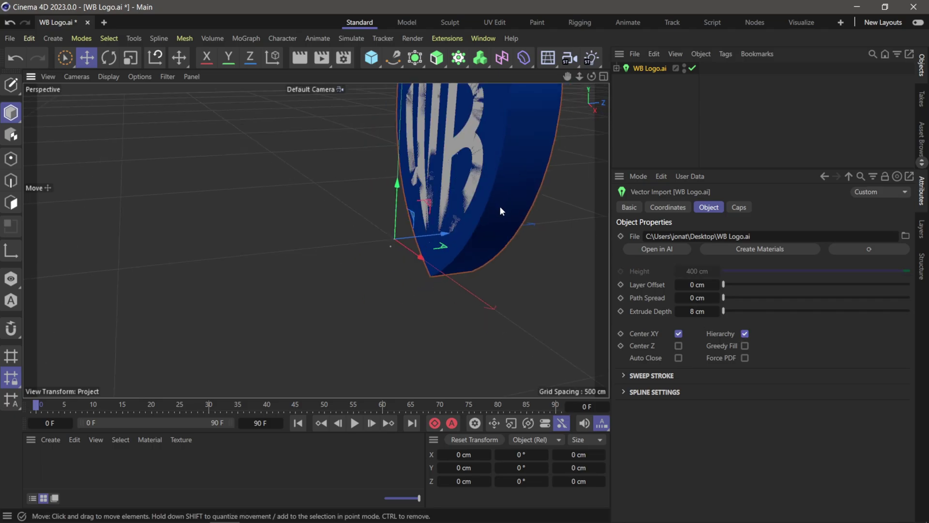
{"action": "left_click_drag", "start_coordinate": [499, 205], "coordinate": [446, 322], "text": "alt"}
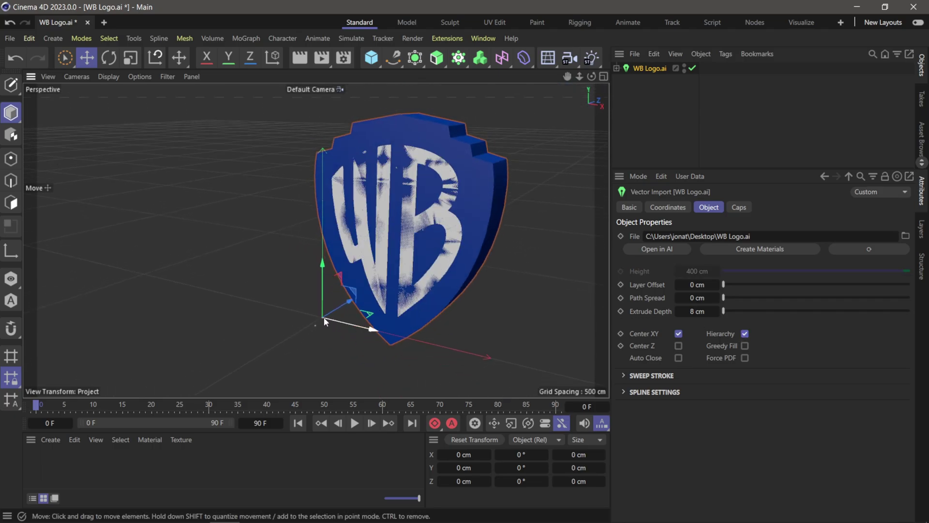
{"action": "left_click", "coordinate": [616, 69]}
{"action": "left_click", "coordinate": [623, 81]}
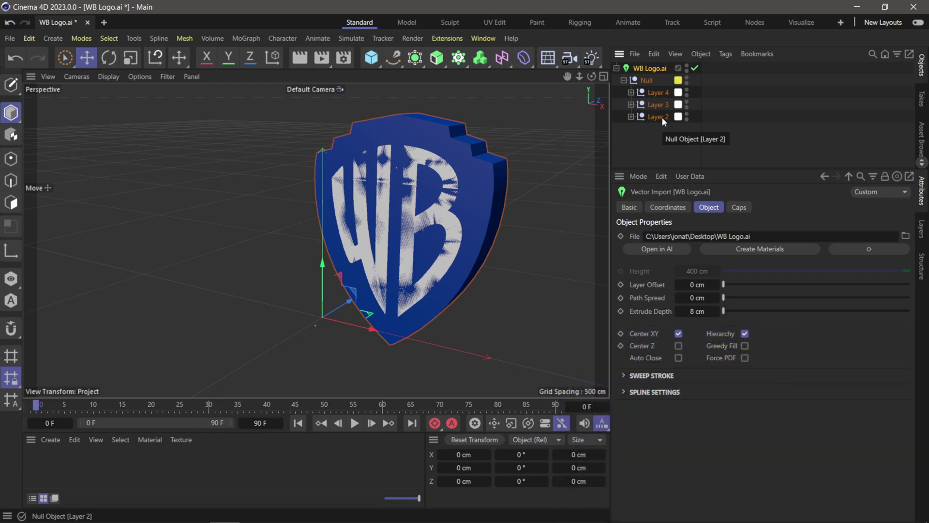
- Expand Layers 2–4 and move their three Fill extrusions out to the top level
{"action": "left_click", "coordinate": [631, 117]}
{"action": "left_click", "coordinate": [631, 105]}
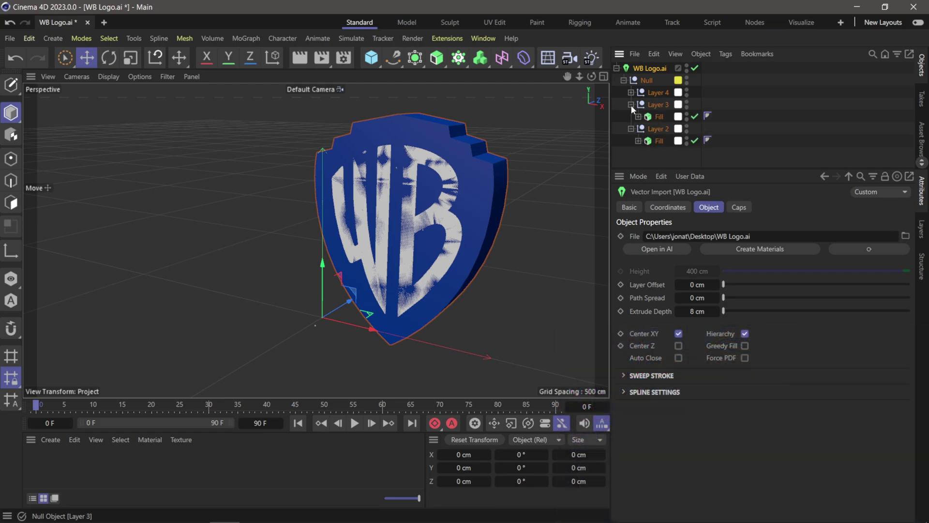
{"action": "left_click", "coordinate": [632, 92]}
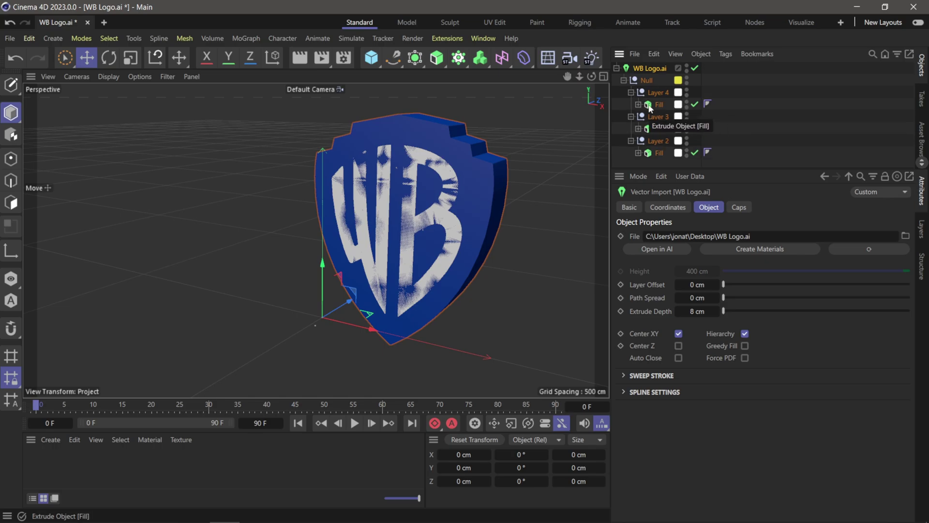
{"action": "left_click", "coordinate": [658, 129]}
{"action": "left_click", "coordinate": [657, 129], "text": "ctrl"}
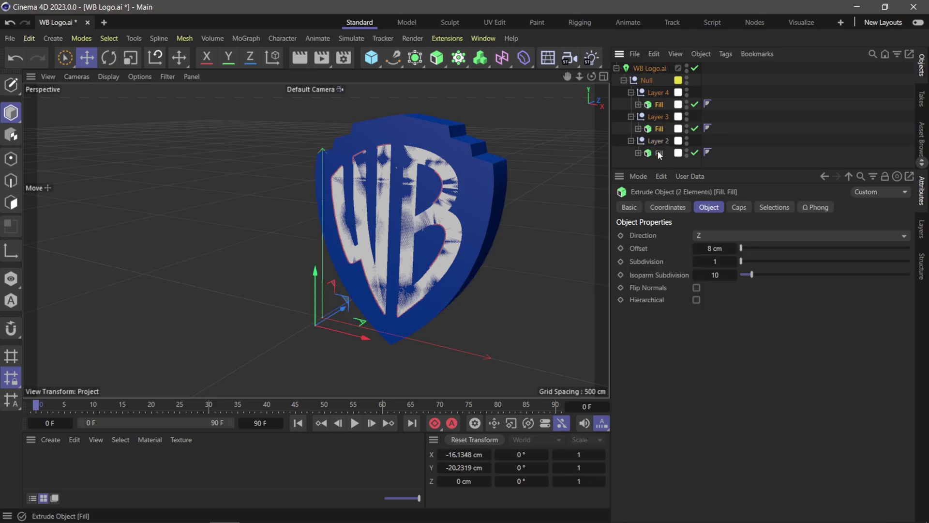
{"action": "left_click", "coordinate": [658, 153], "text": "ctrl"}
{"action": "left_click_drag", "start_coordinate": [658, 162], "coordinate": [658, 164]}
- Delete the leftover WB Logo.ai hierarchy and reselect a single Fill extrusion
{"action": "left_click", "coordinate": [649, 69]}
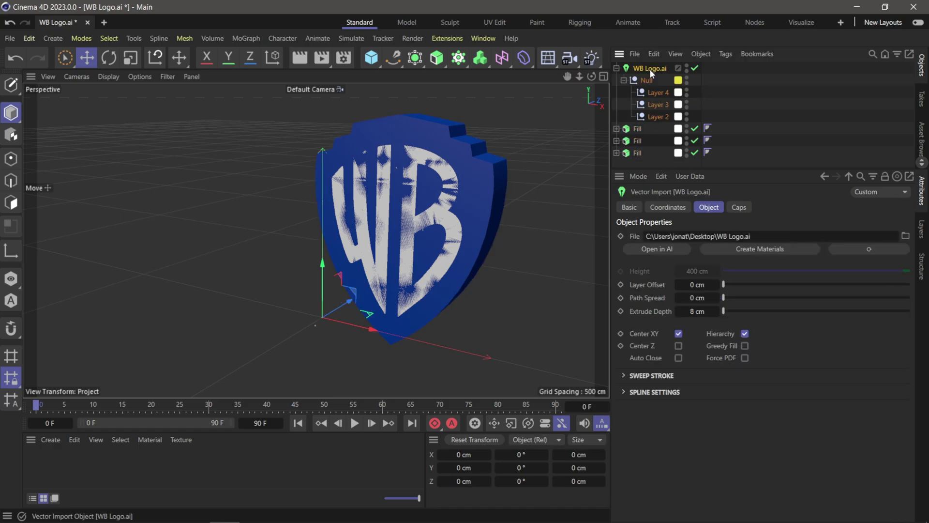
{"action": "key", "text": "Delete"}
{"action": "left_click", "coordinate": [638, 68]}
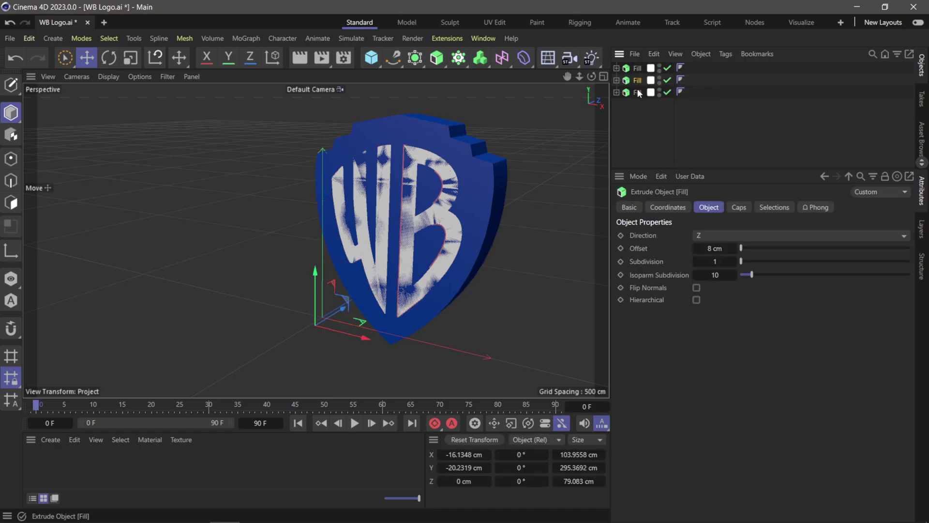
{"action": "key", "text": "ctrl+shift+a"}
{"action": "left_click", "coordinate": [638, 81]}
- Try shifting the Fill objects along Z, undoing the letters' move back to 0 cm
{"action": "left_click_drag", "start_coordinate": [349, 303], "coordinate": [513, 251]}
{"action": "left_click", "coordinate": [484, 198]}
{"action": "left_click", "coordinate": [638, 68]}
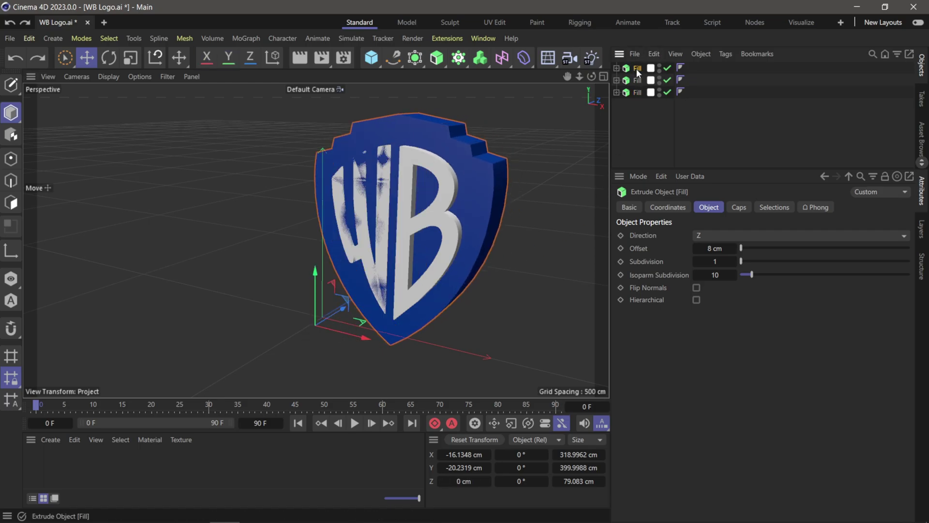
{"action": "left_click_drag", "start_coordinate": [339, 308], "coordinate": [327, 316]}
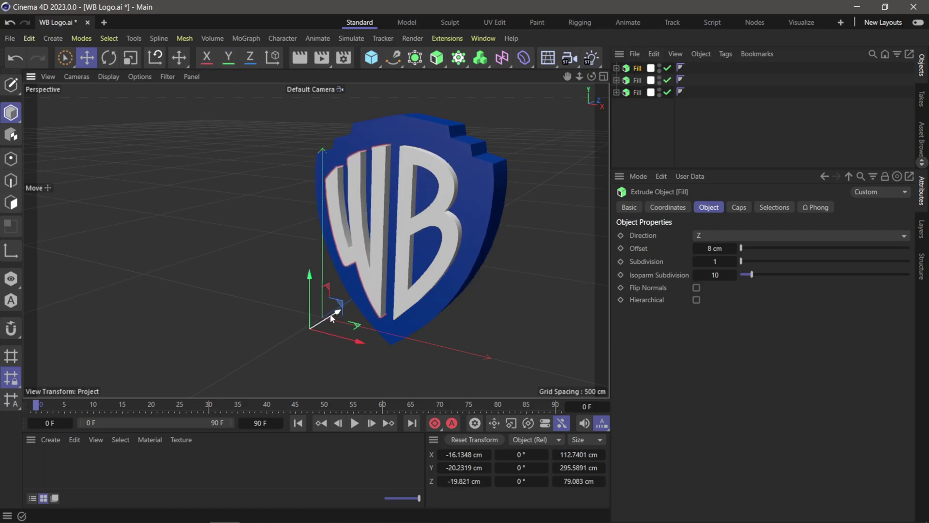
{"action": "key", "text": "ctrl+z"}
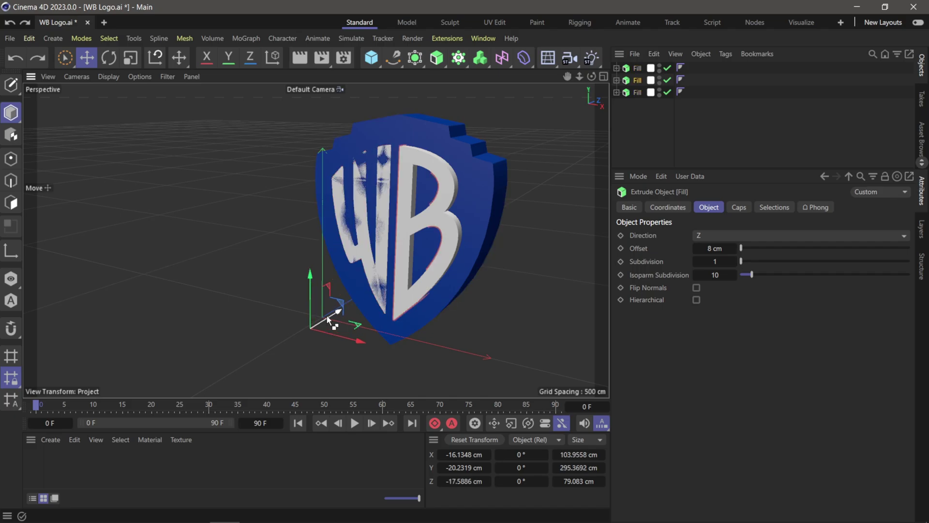
{"action": "left_click", "coordinate": [378, 296]}
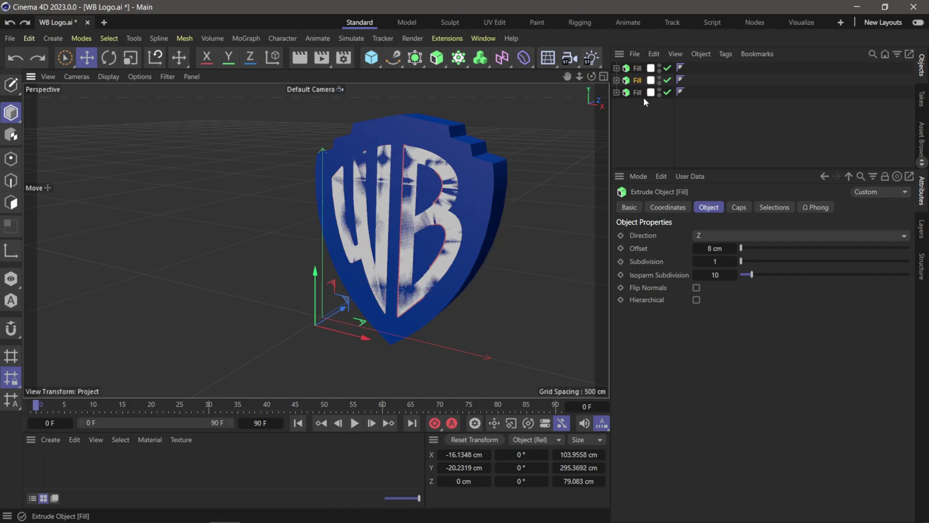
- Rename the three Fill objects to B, W and Shield, then deselect everything
{"action": "left_click_drag", "start_coordinate": [674, 102], "coordinate": [702, 102]}
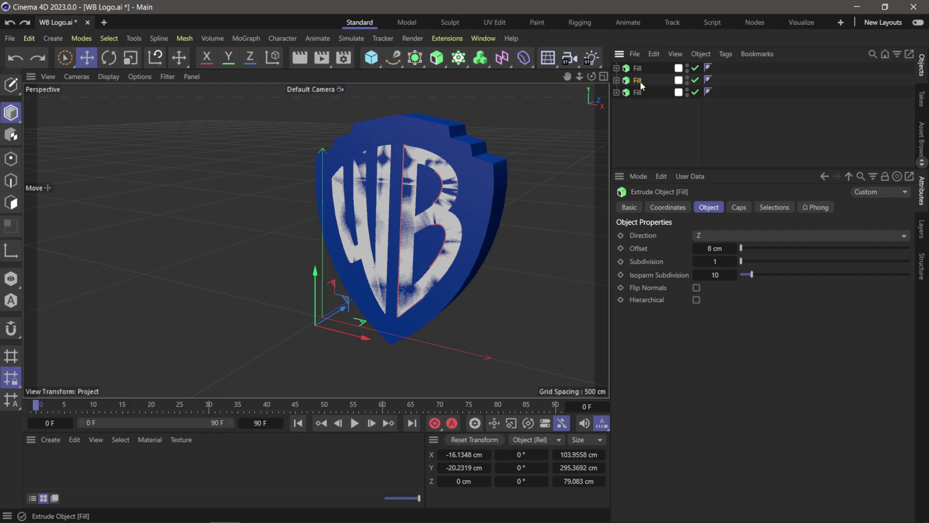
{"action": "double_click", "coordinate": [640, 81]}
{"action": "type", "text": "B"}
{"action": "key", "text": "Return"}
{"action": "double_click", "coordinate": [638, 68]}
{"action": "type", "text": "W"}
{"action": "key", "text": "Return"}
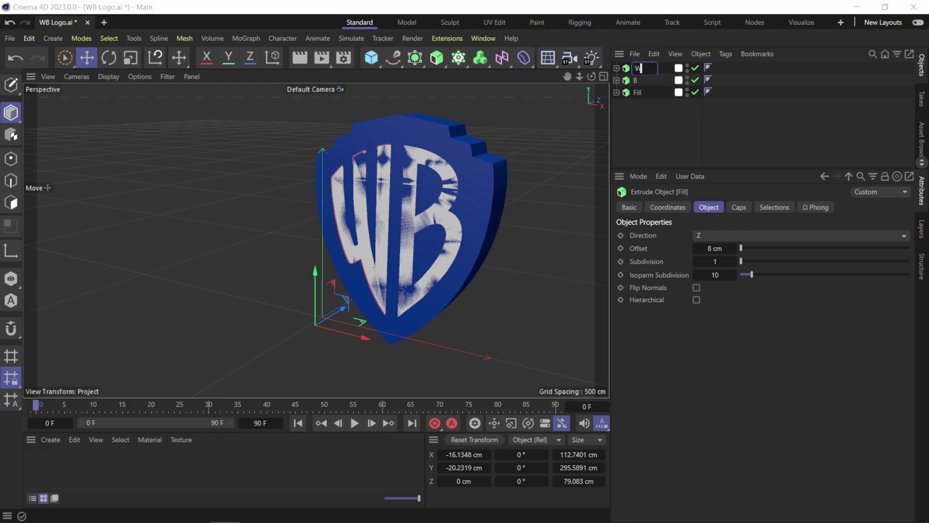
{"action": "double_click", "coordinate": [639, 92]}
{"action": "type", "text": "Sh"}
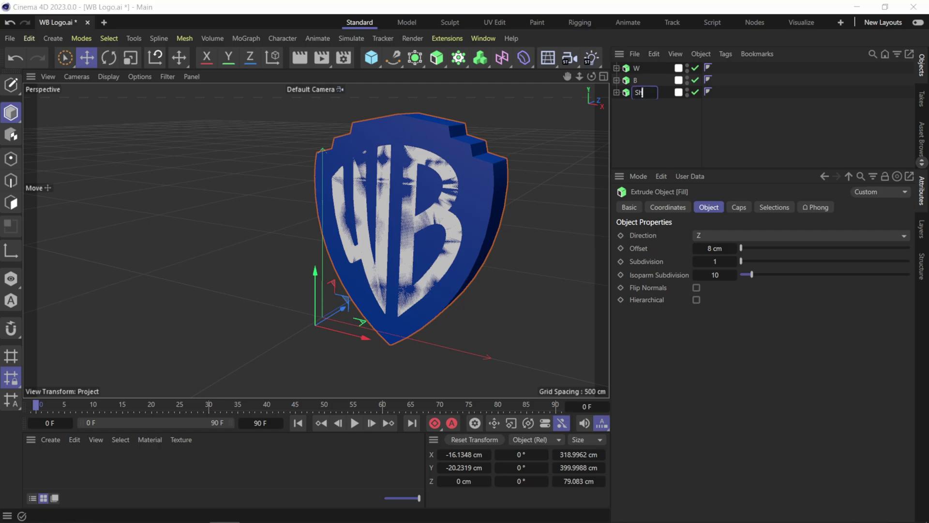
{"action": "type", "text": "ield"}
{"action": "key", "text": "Return"}
{"action": "left_click", "coordinate": [641, 109]}
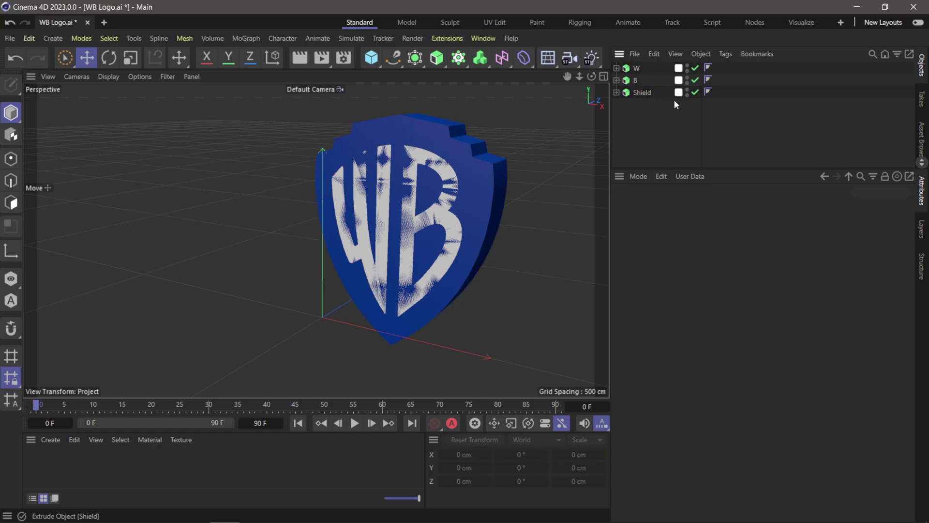
- Move the W and B letters to -14.7 cm on Z so they sit in front of the shield
{"action": "left_click", "coordinate": [637, 68]}
{"action": "left_click", "coordinate": [636, 80], "text": "shift"}
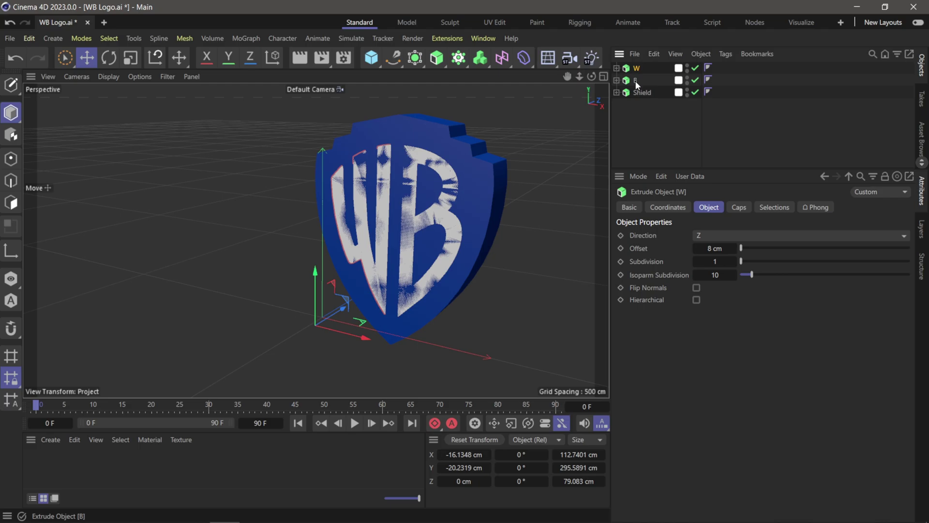
{"action": "left_click_drag", "start_coordinate": [342, 313], "coordinate": [338, 313]}
{"action": "scroll", "coordinate": [479, 219], "scroll_direction": "up", "scroll_amount": 10}
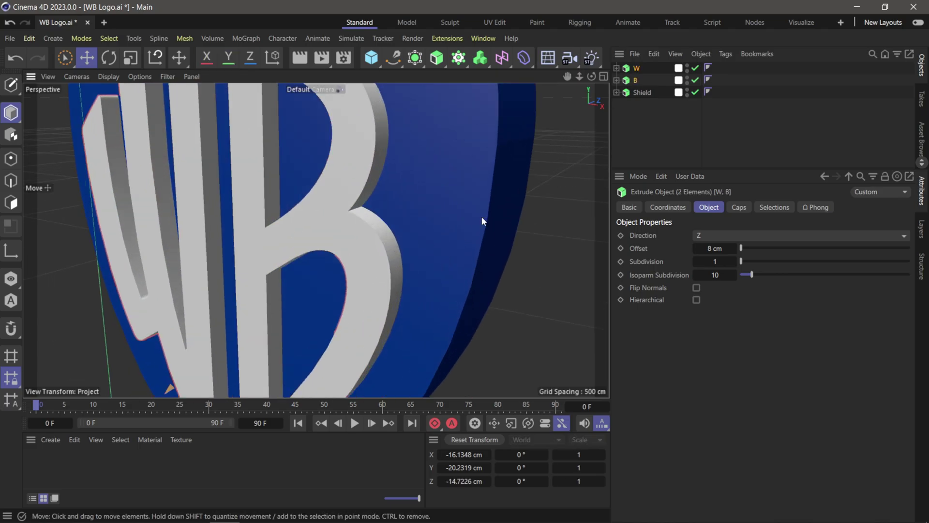
{"action": "scroll", "coordinate": [477, 221], "scroll_direction": "down", "scroll_amount": 3}
{"action": "left_click_drag", "start_coordinate": [374, 220], "coordinate": [355, 231], "text": "alt"}
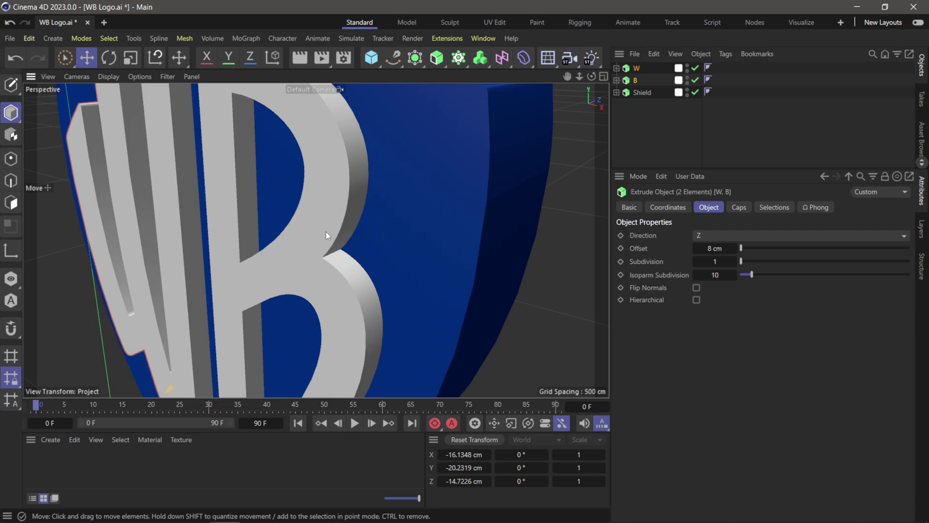
{"action": "left_click", "coordinate": [646, 92]}
- Apply the Basic Round bevel preset (5 cm, 5 segments) to the Shield's caps
{"action": "left_click", "coordinate": [751, 205]}
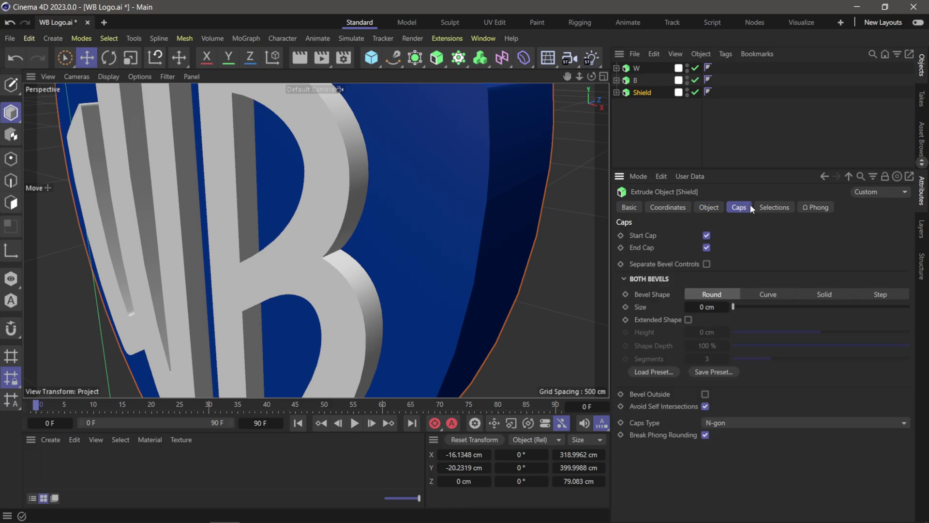
{"action": "left_click", "coordinate": [664, 373]}
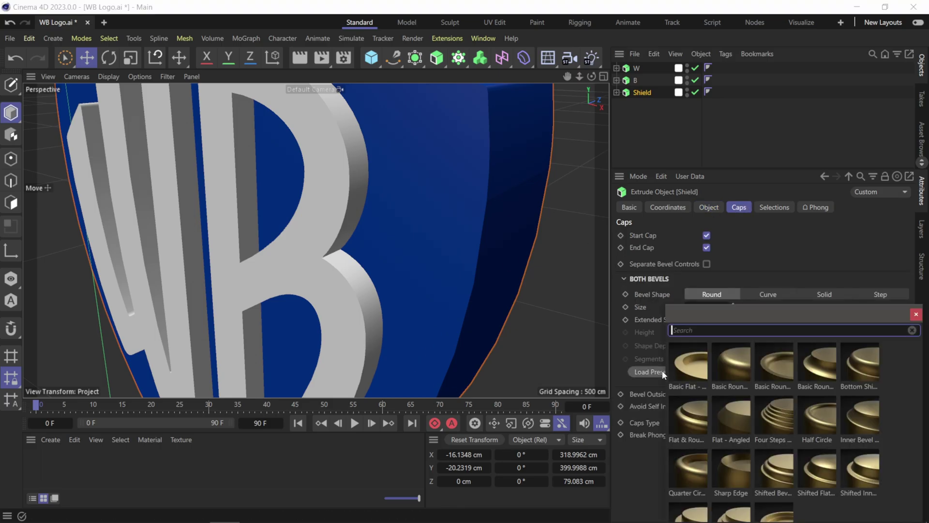
{"action": "left_click", "coordinate": [728, 371]}
{"action": "scroll", "coordinate": [442, 232], "scroll_direction": "down", "scroll_amount": 5}
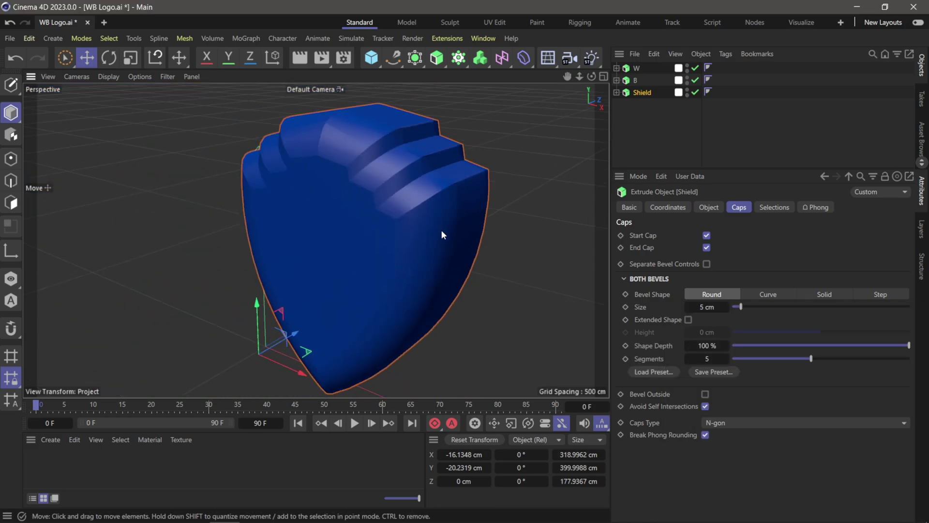
{"action": "scroll", "coordinate": [442, 232], "scroll_direction": "up", "scroll_amount": 4}
{"action": "scroll", "coordinate": [441, 232], "scroll_direction": "down", "scroll_amount": 3}
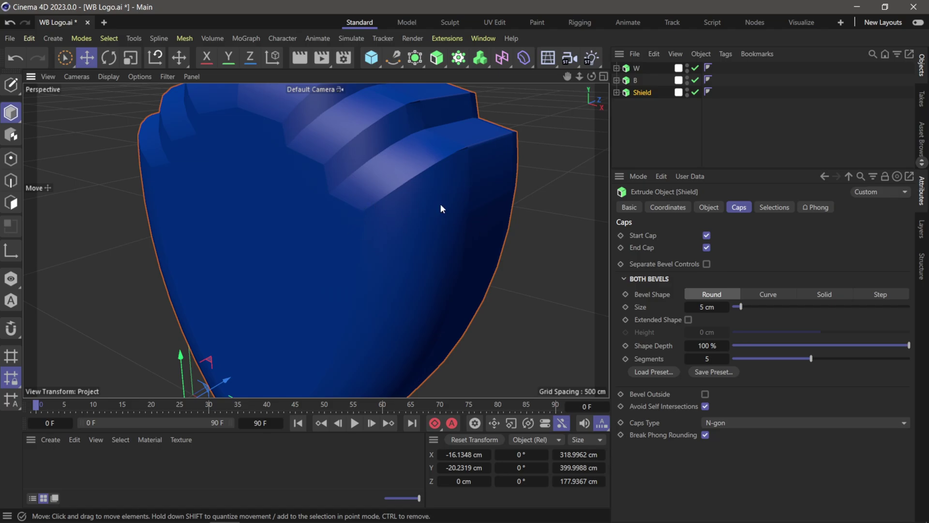
- Enable Extended Shape on the Shield bevel and set its height to 1 cm
{"action": "left_click", "coordinate": [688, 320]}
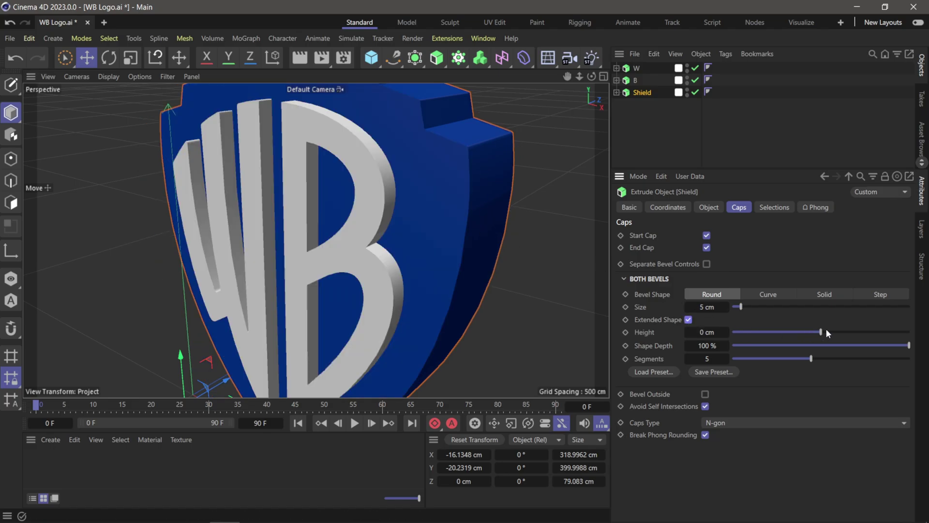
{"action": "left_click_drag", "start_coordinate": [821, 334], "coordinate": [823, 333]}
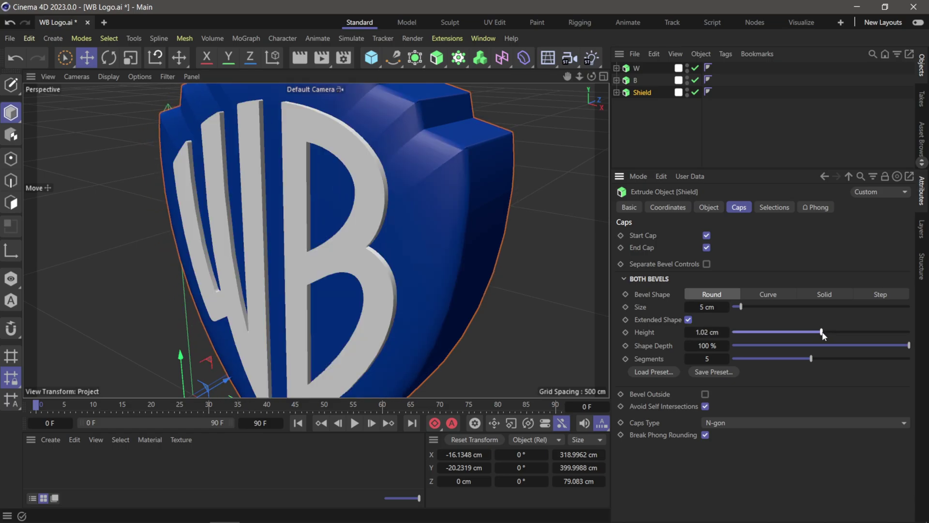
{"action": "left_click", "coordinate": [708, 331]}
{"action": "type", "text": "1"}
{"action": "key", "text": "Return"}
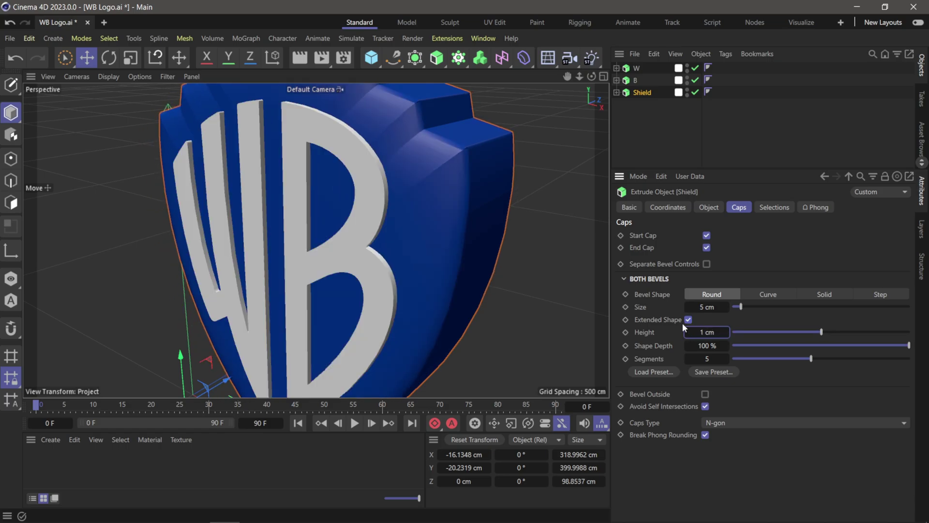
- Reduce the Shield bevel size to 0.3 cm
{"action": "left_click_drag", "start_coordinate": [742, 306], "coordinate": [734, 308]}
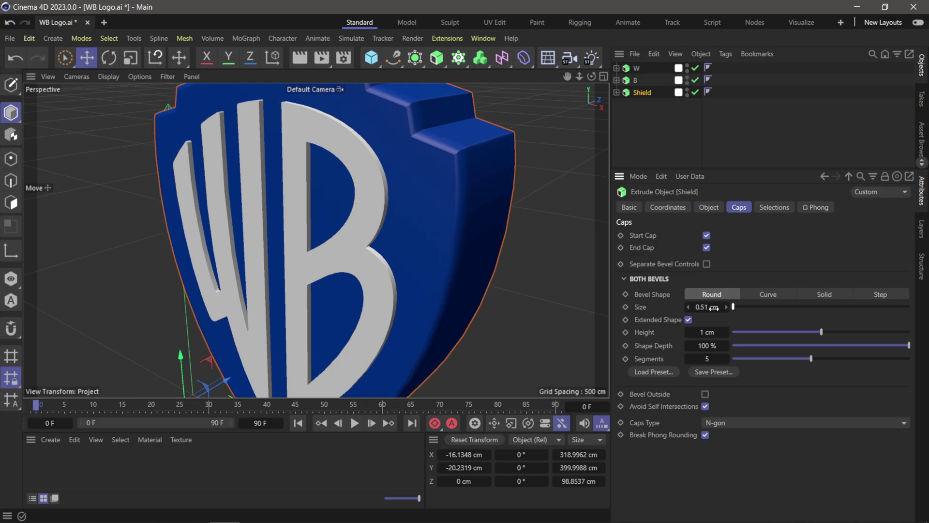
{"action": "double_click", "coordinate": [714, 308]}
{"action": "type", "text": "0.3"}
{"action": "key", "text": "Return"}
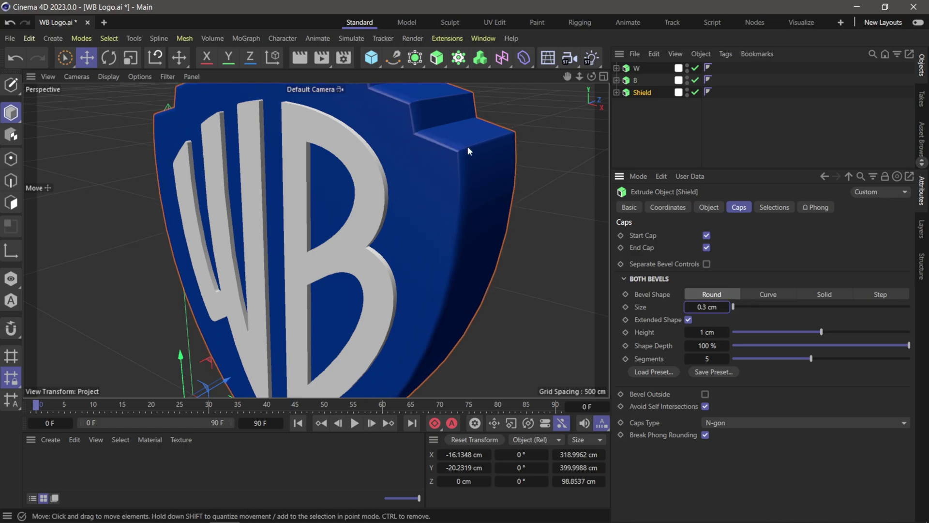
{"action": "scroll", "coordinate": [403, 162], "scroll_direction": "up", "scroll_amount": 4}
{"action": "scroll", "coordinate": [387, 173], "scroll_direction": "down", "scroll_amount": 1}
- Pan and orbit around the shield to check the subtle bevel from the side and front
{"action": "middle_click_drag", "start_coordinate": [387, 173], "coordinate": [422, 215], "text": "alt"}
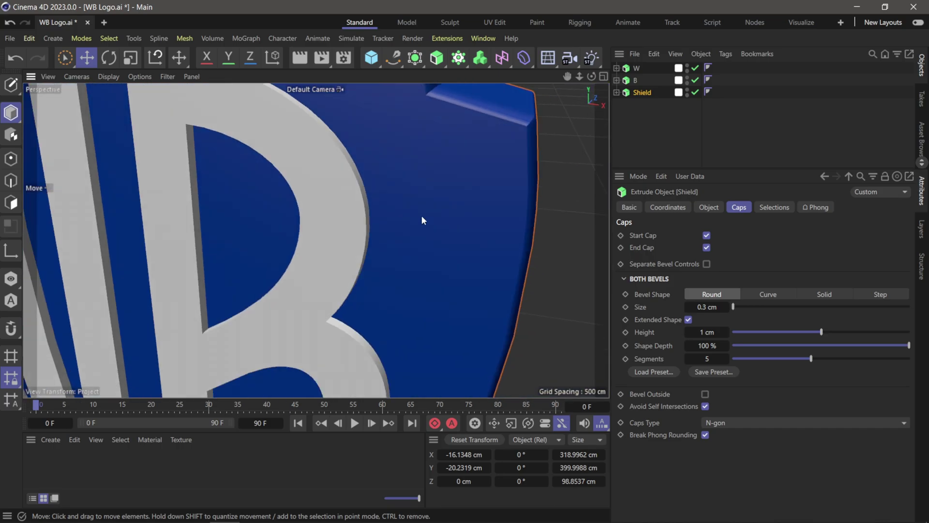
{"action": "scroll", "coordinate": [410, 219], "scroll_direction": "up", "scroll_amount": 1}
{"action": "scroll", "coordinate": [539, 193], "scroll_direction": "down", "scroll_amount": 4}
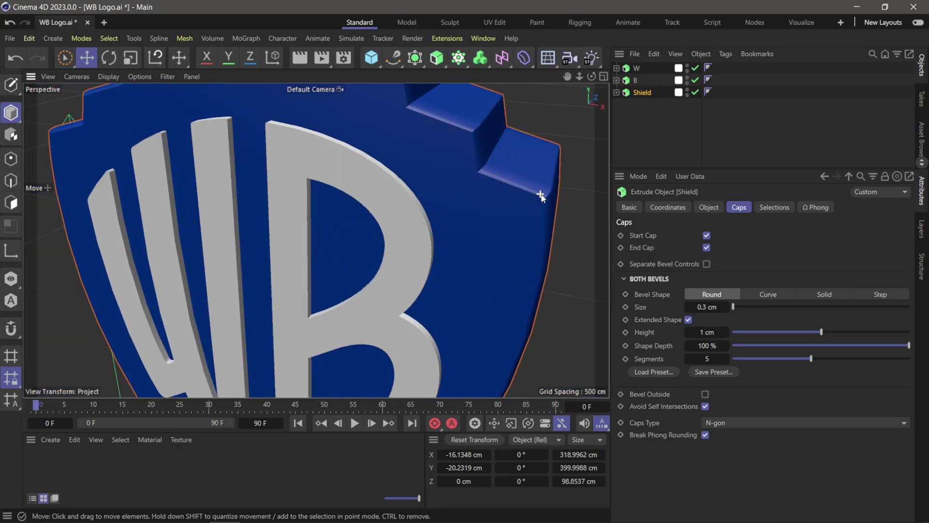
{"action": "scroll", "coordinate": [541, 195], "scroll_direction": "down", "scroll_amount": 2}
{"action": "left_click_drag", "start_coordinate": [539, 222], "coordinate": [509, 278], "text": "alt"}
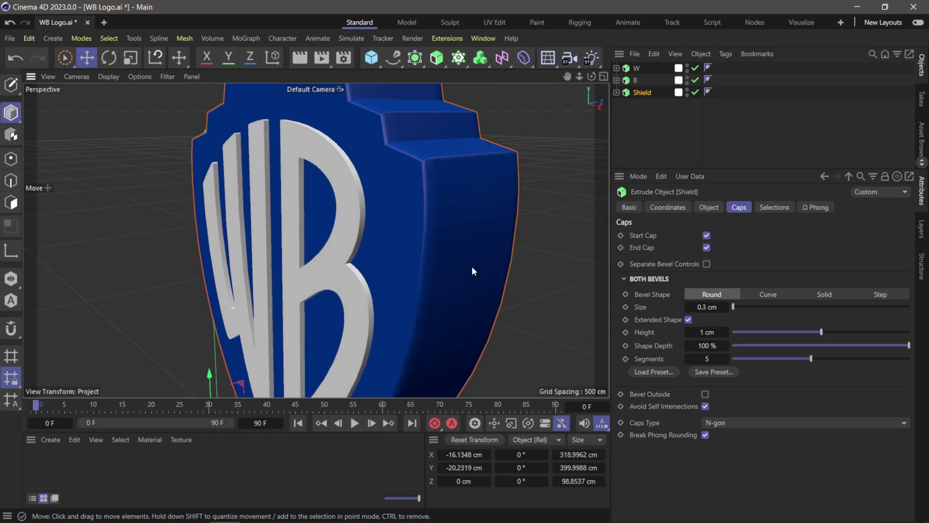
{"action": "left_click_drag", "start_coordinate": [481, 249], "coordinate": [443, 249], "text": "alt"}
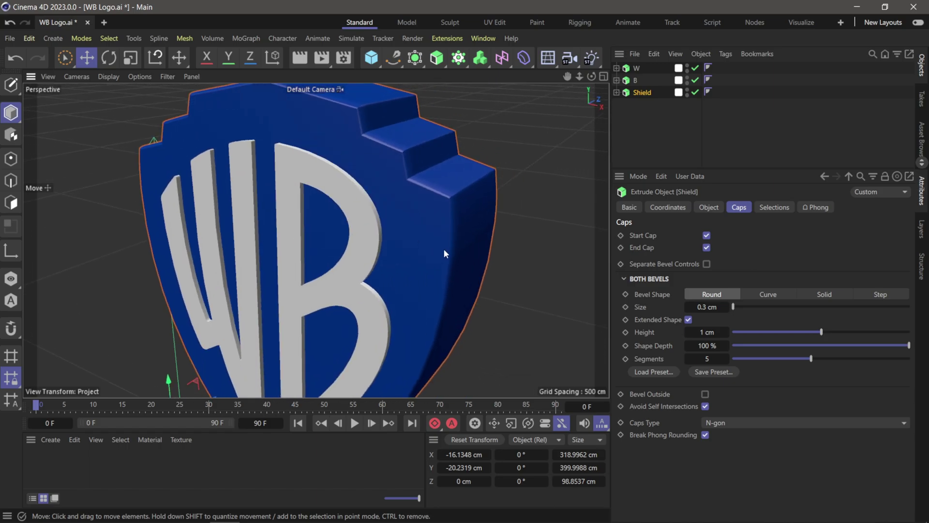
{"action": "scroll", "coordinate": [443, 249], "scroll_direction": "down", "scroll_amount": 1}
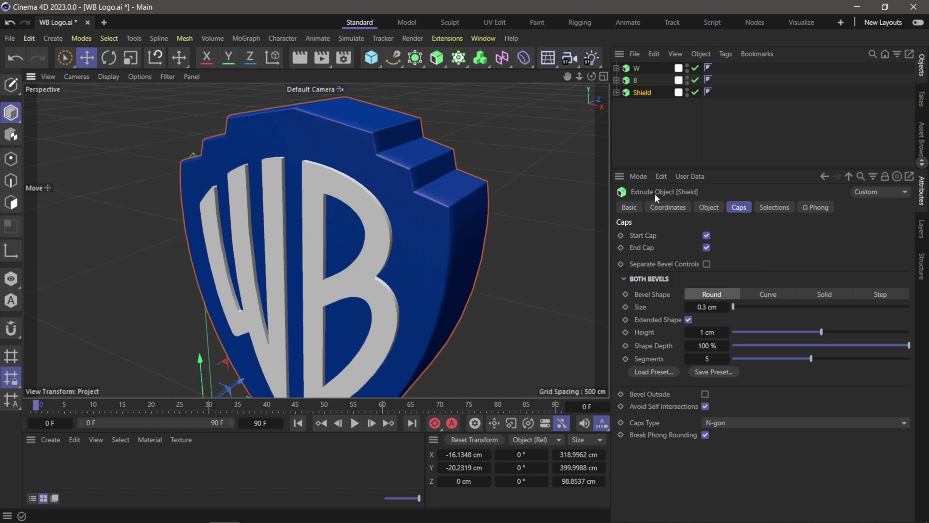